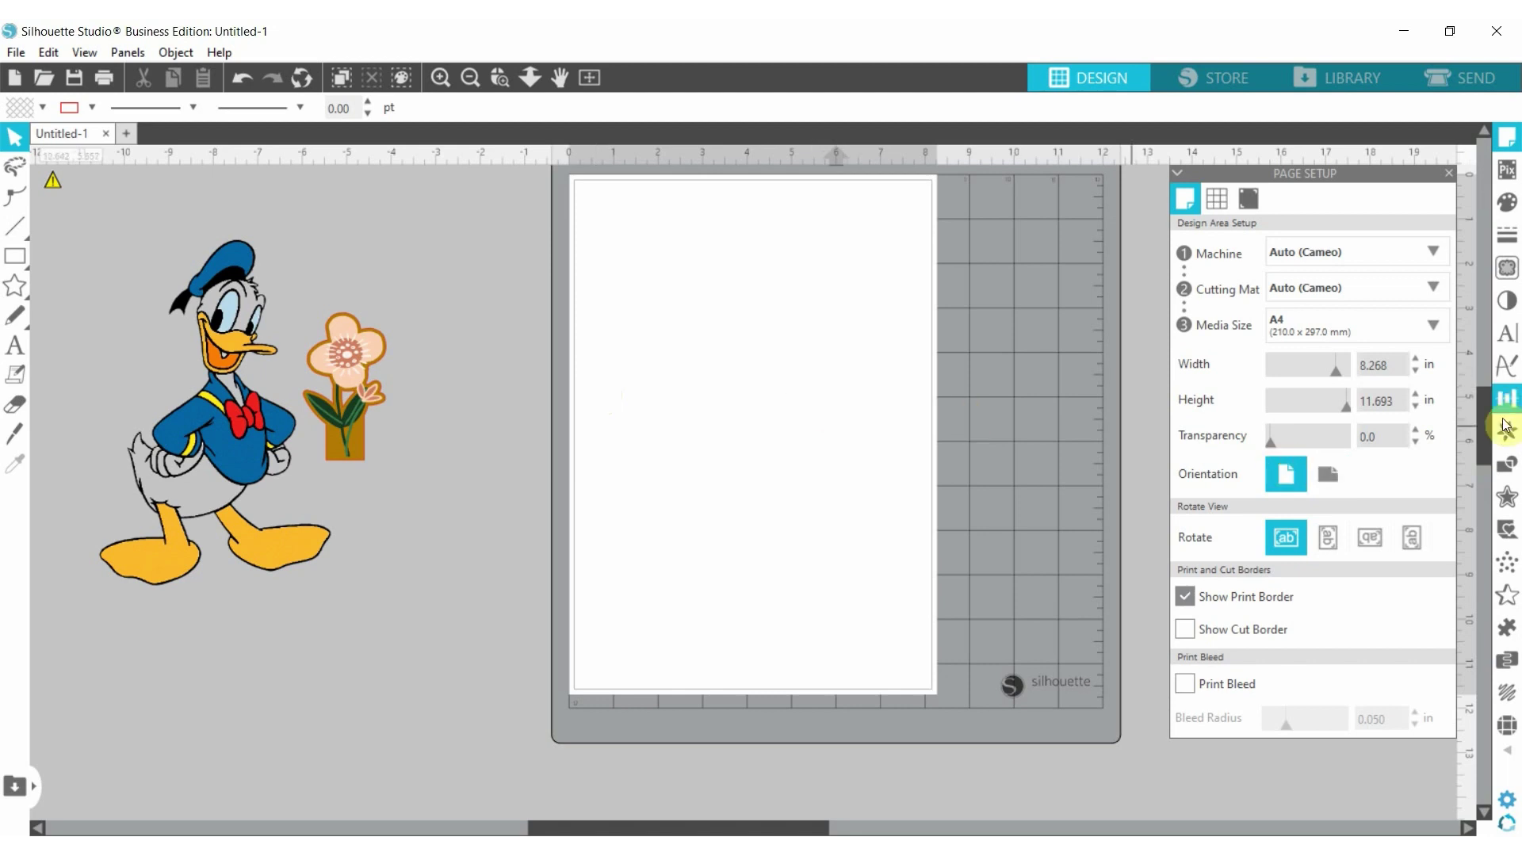
# Step: Set up the page with machine and cutting mat on Auto (Cameo), A4 media size, and the cut border shown
pyautogui.scroll(2, 1484, 426)
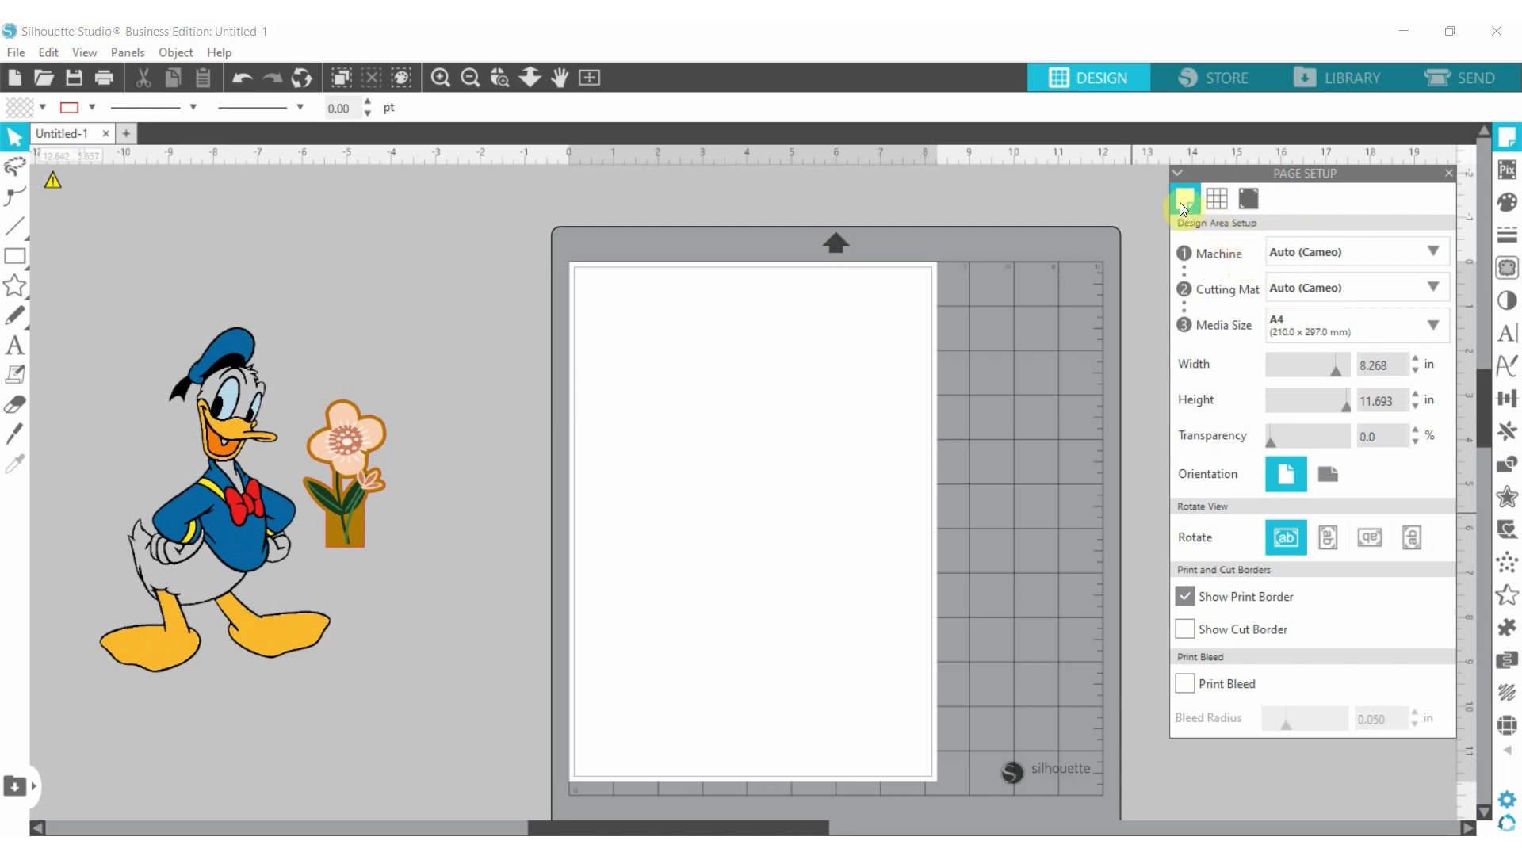
pyautogui.click(1337, 254)
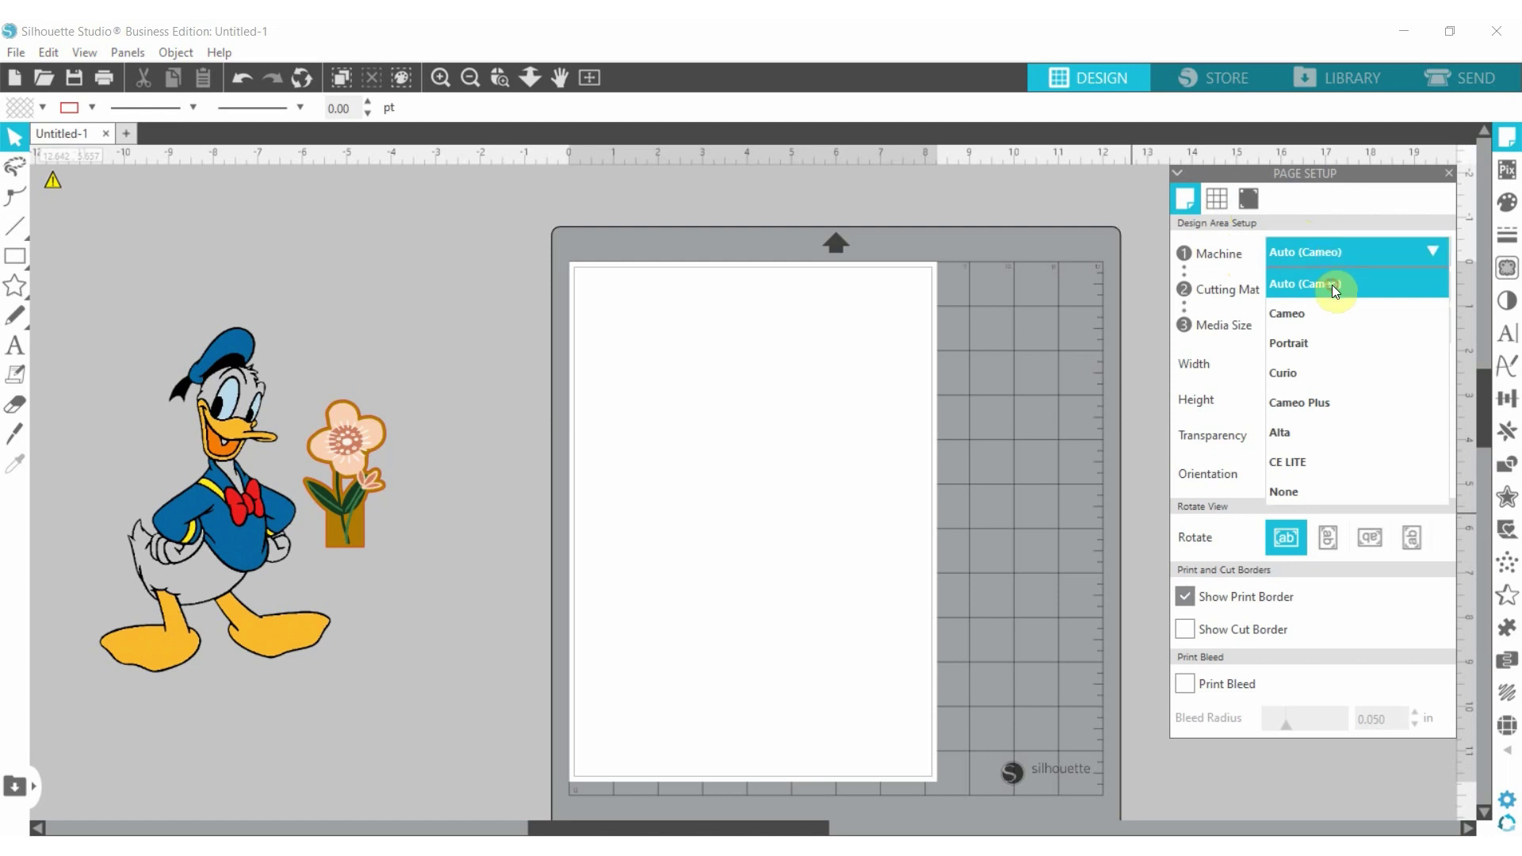
pyautogui.click(1331, 284)
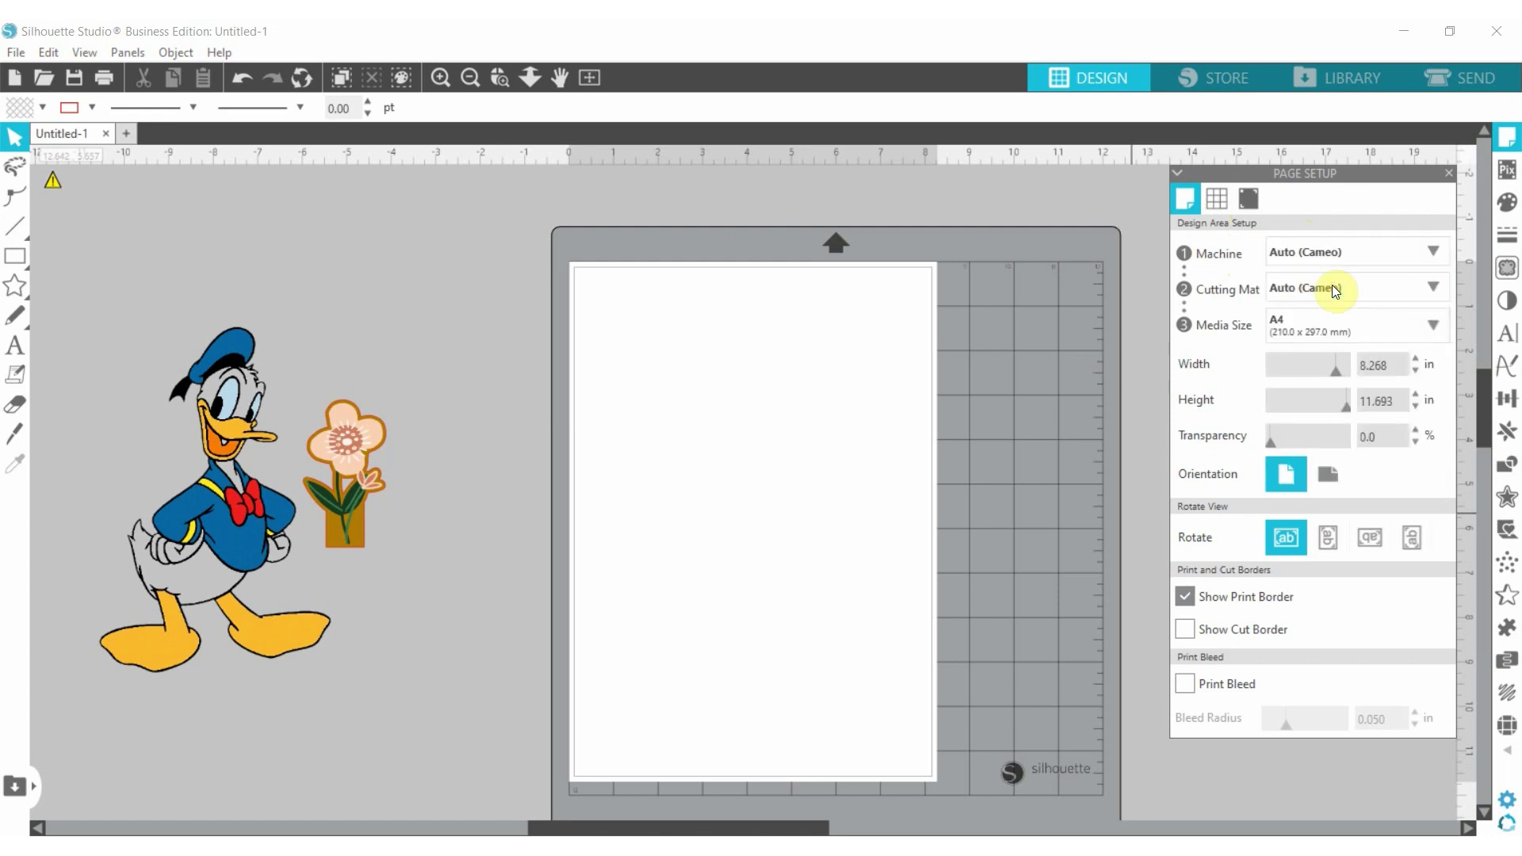
pyautogui.click(1333, 289)
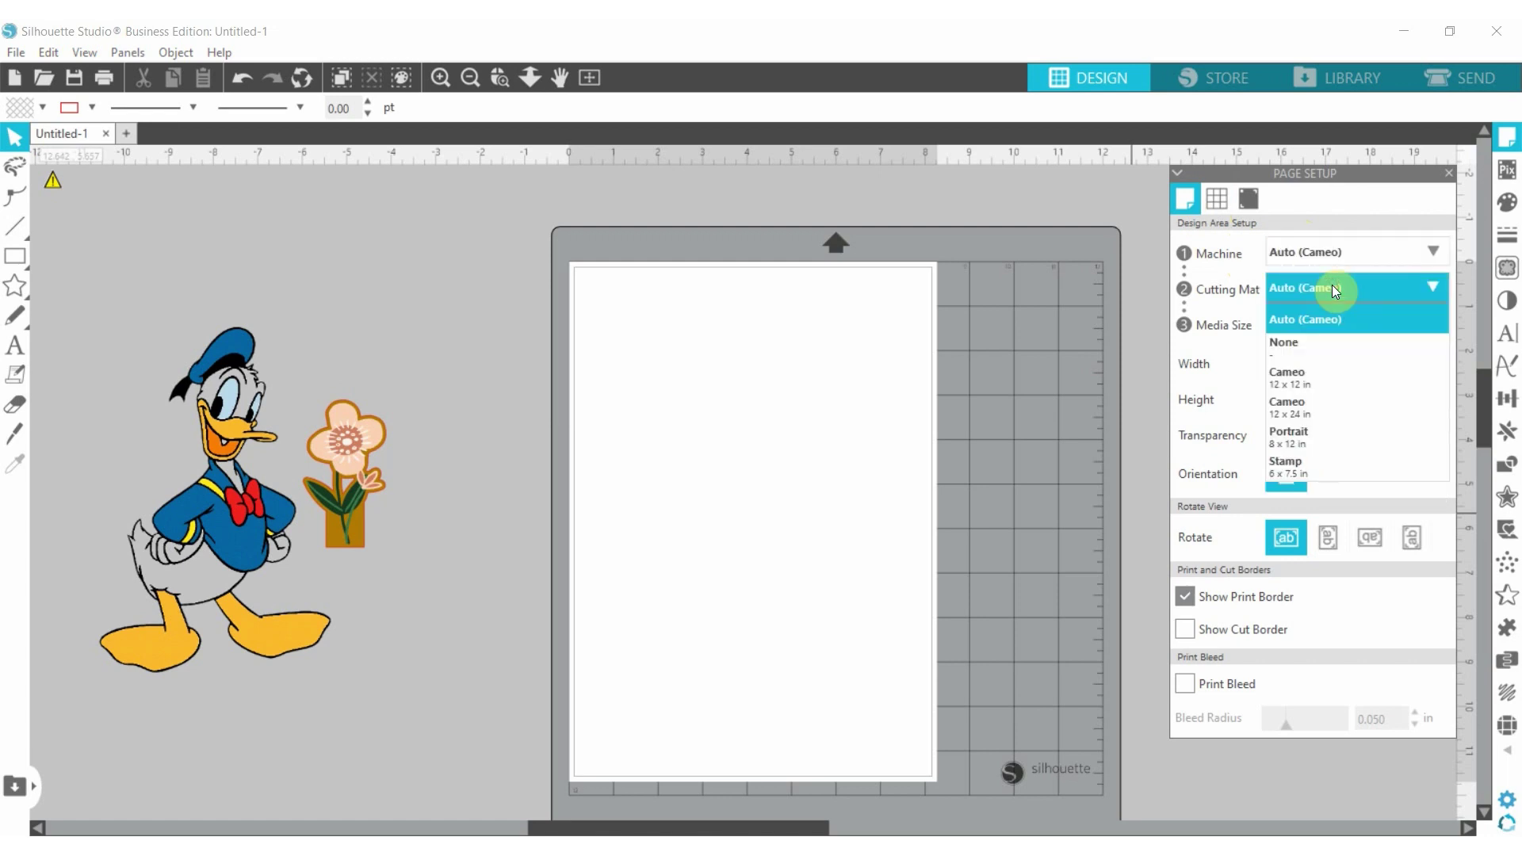
pyautogui.click(1329, 321)
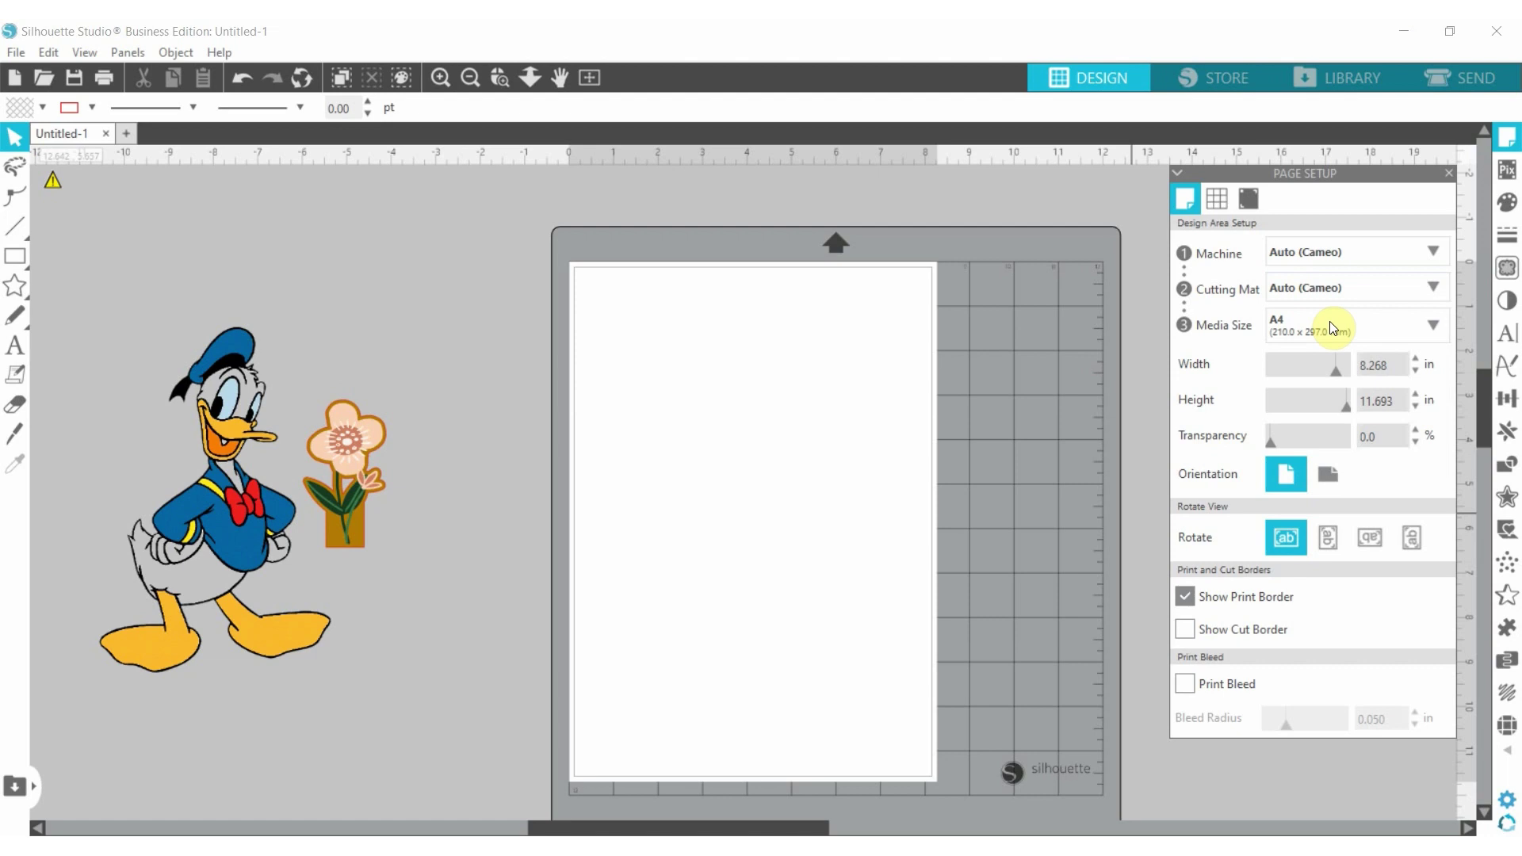
pyautogui.click(1352, 323)
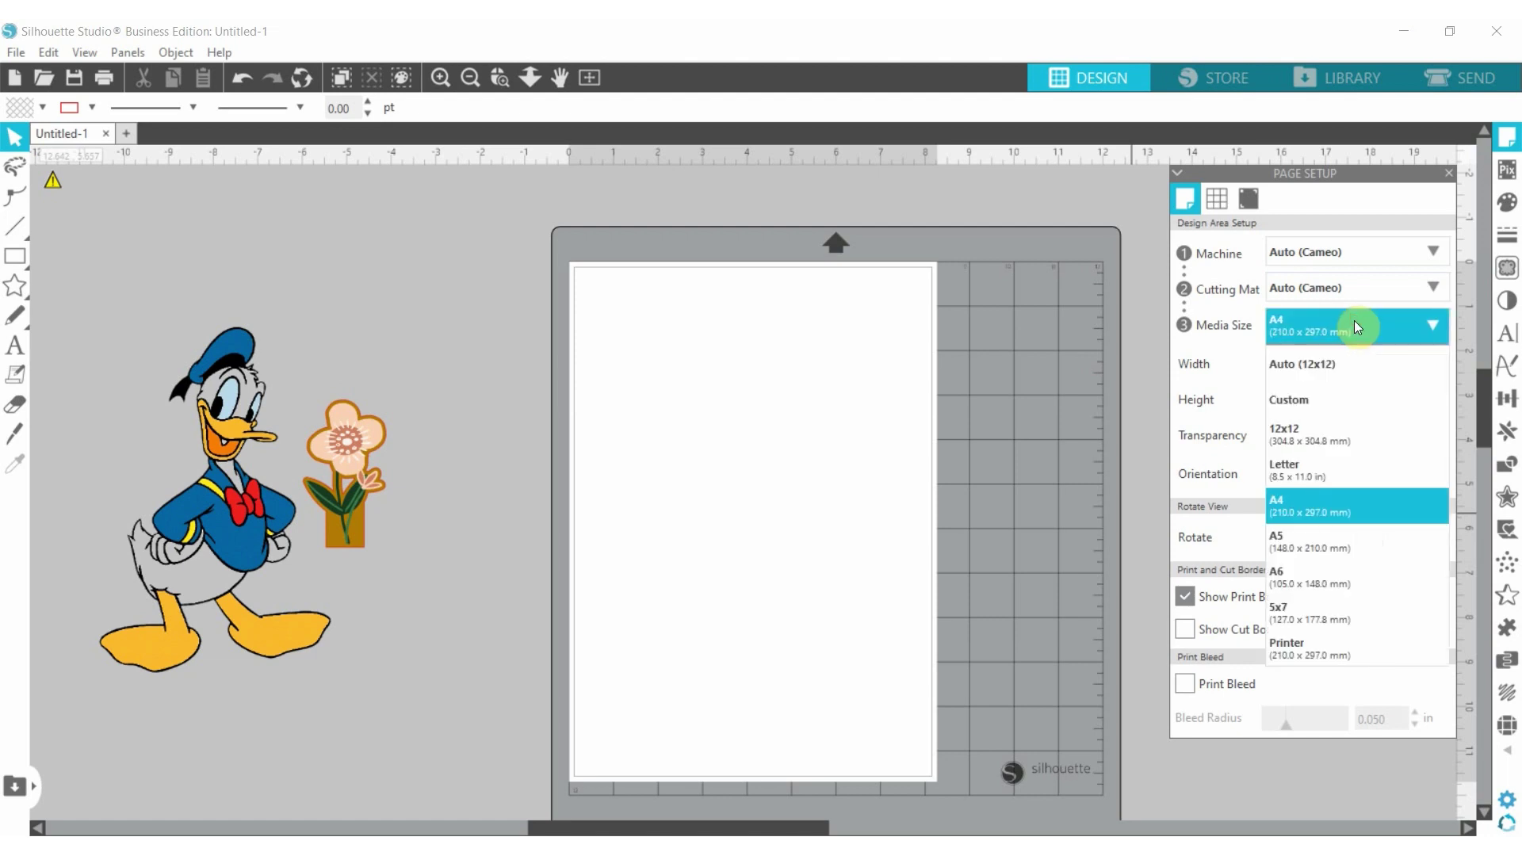
pyautogui.click(1344, 330)
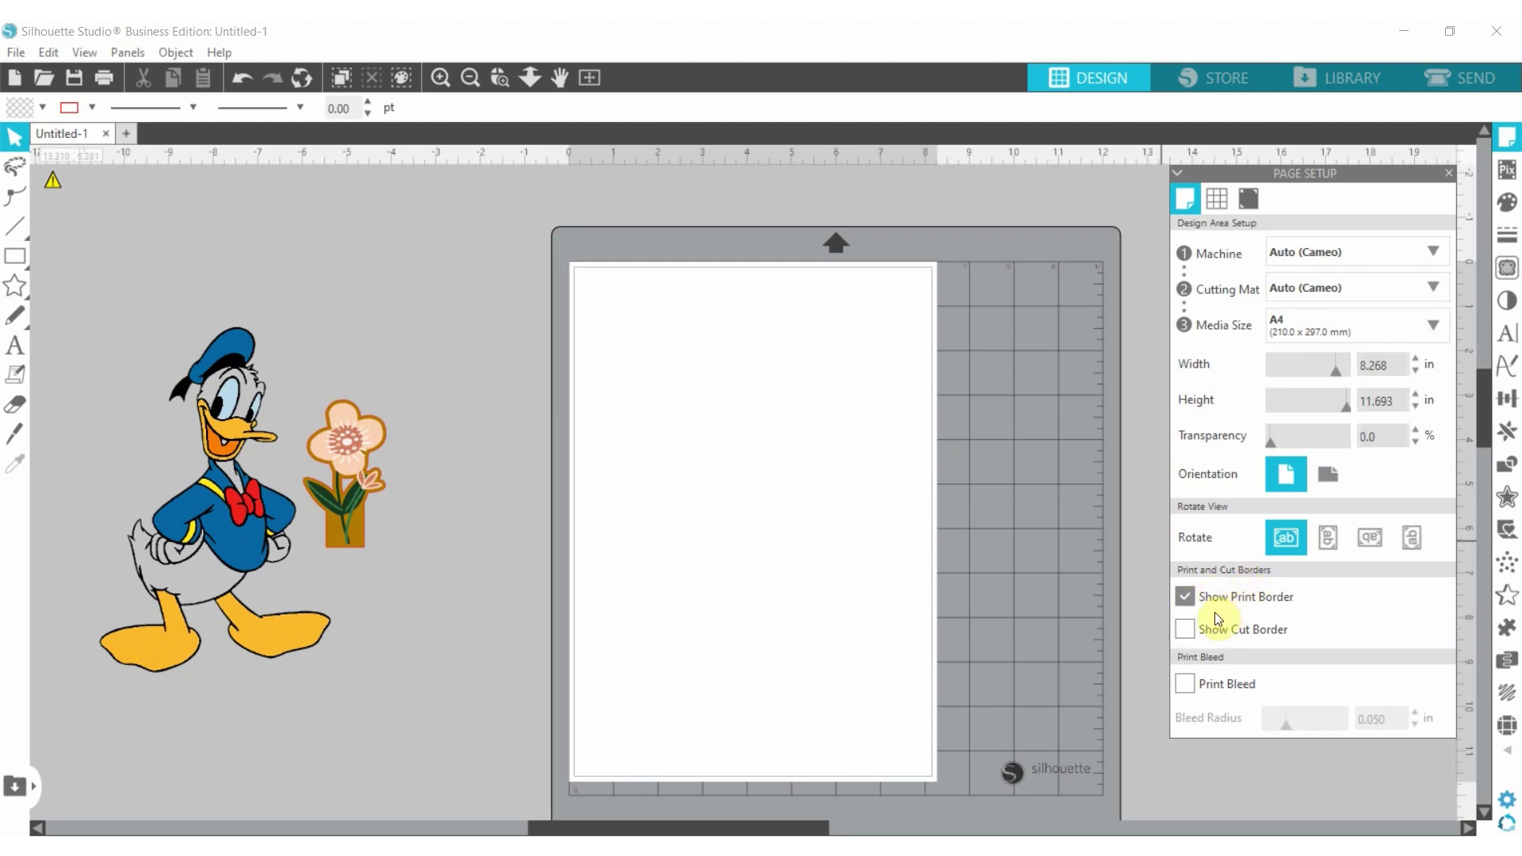
pyautogui.click(1186, 631)
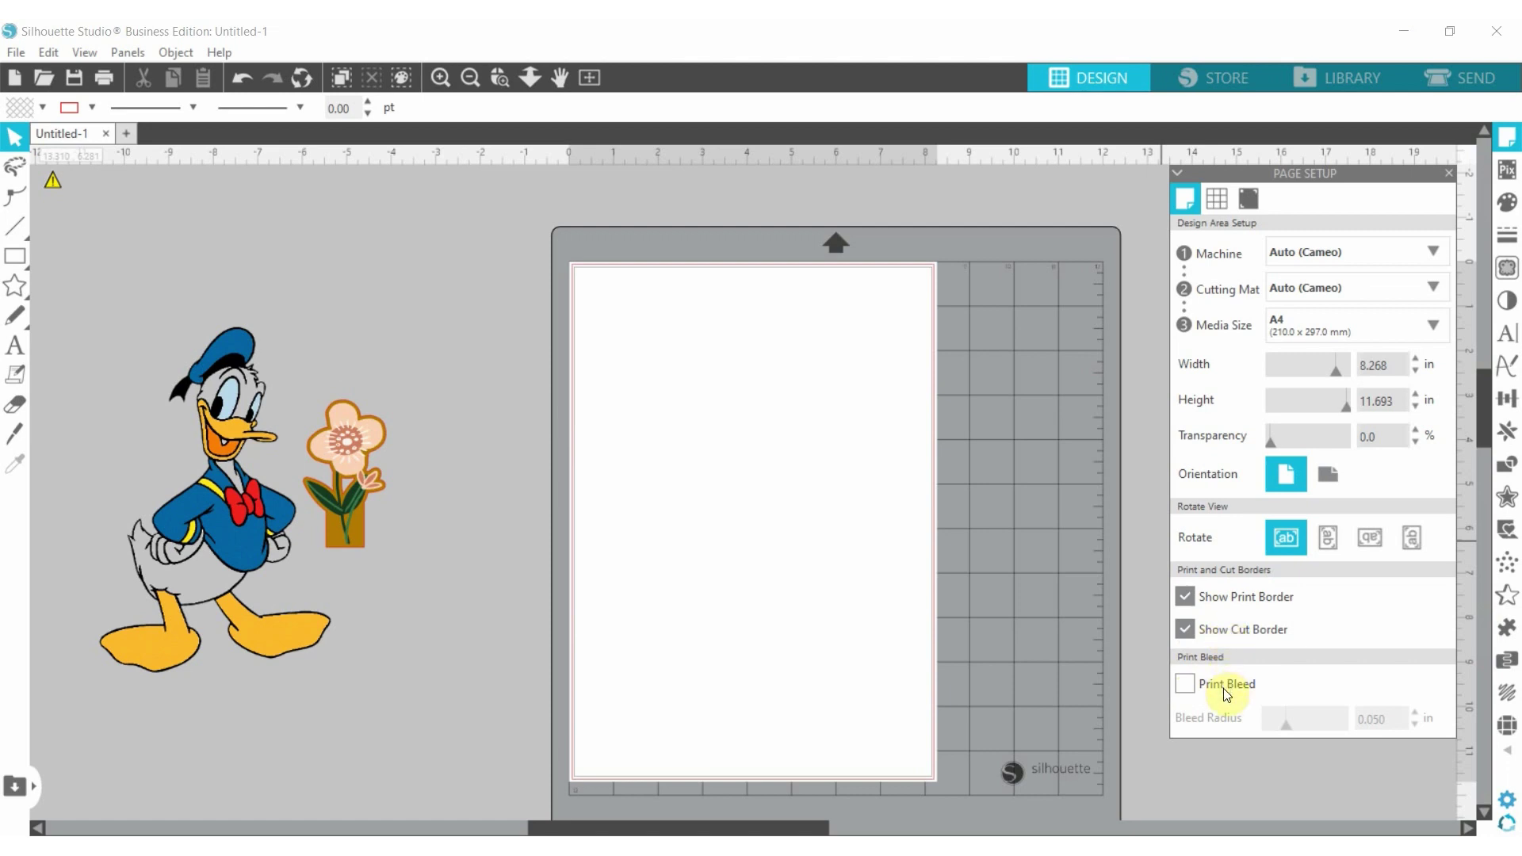
# Step: Create a new drawing and set its print page size to A4 210 x 297 mm in portrait
pyautogui.click(15, 79)
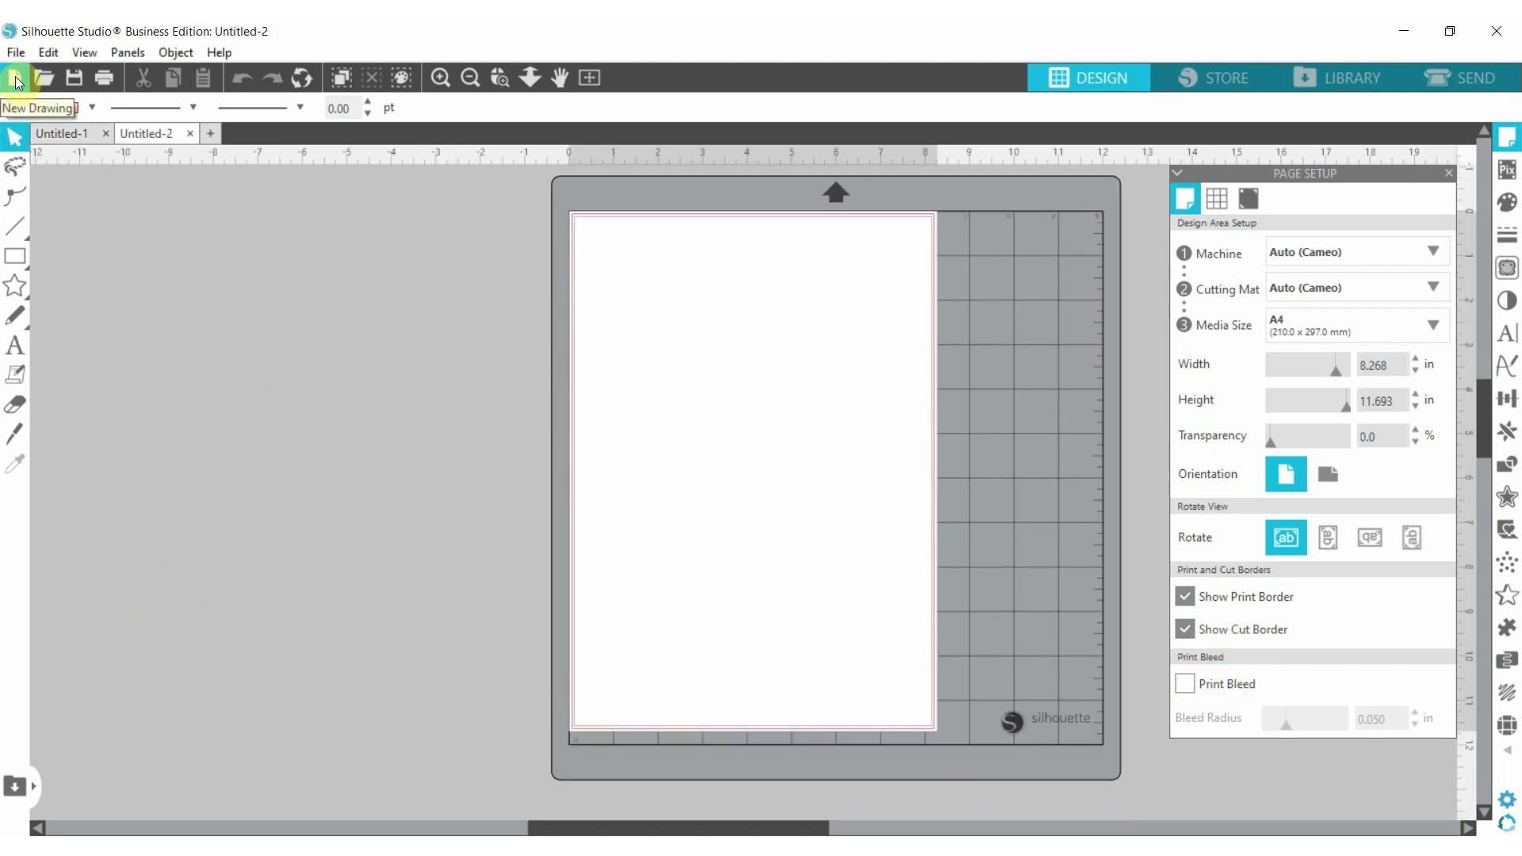
pyautogui.click(16, 52)
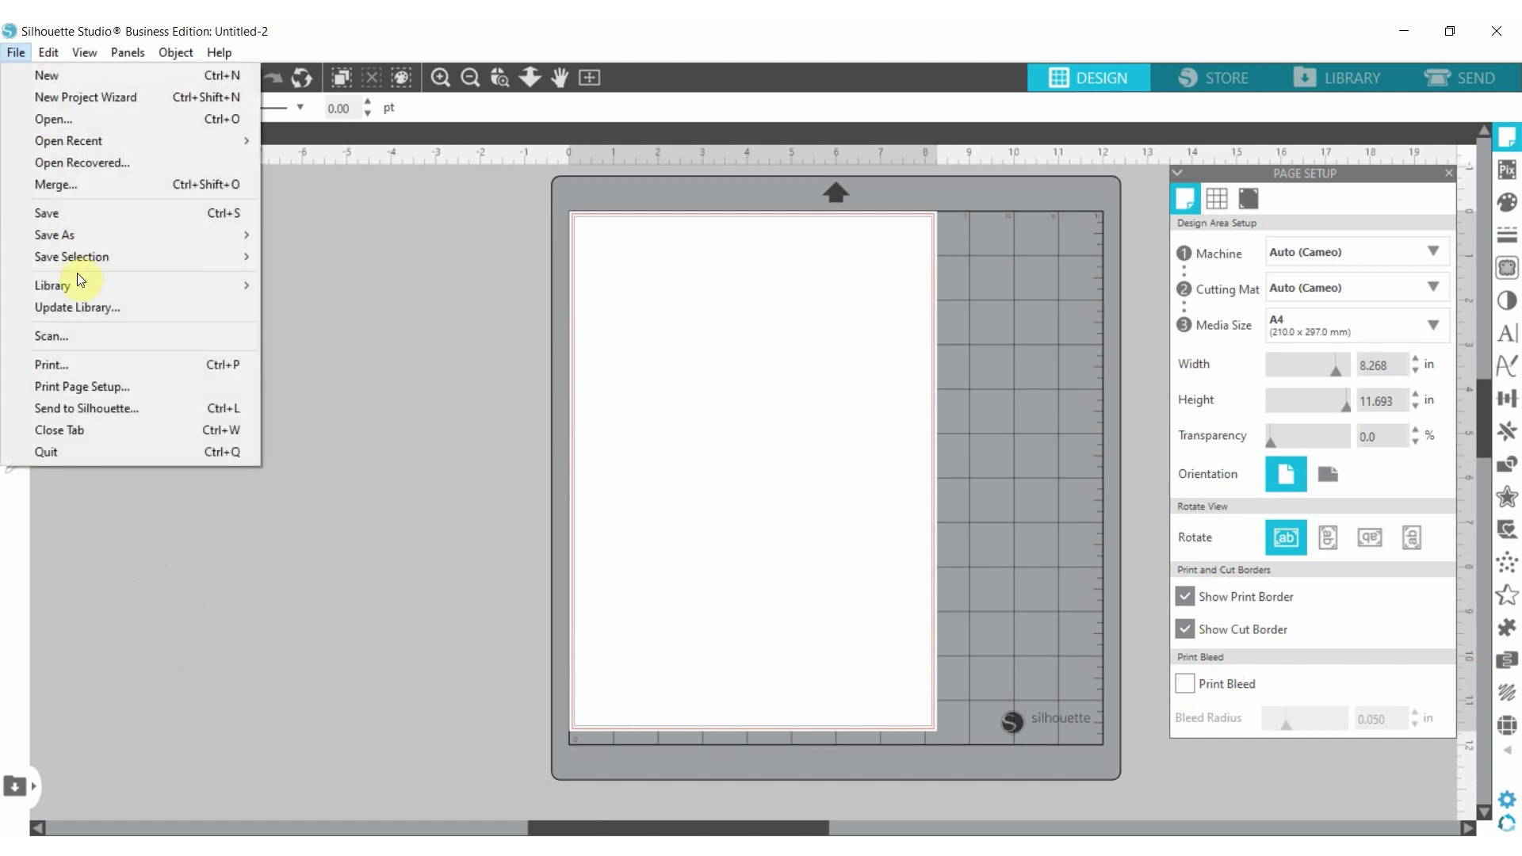
pyautogui.click(116, 384)
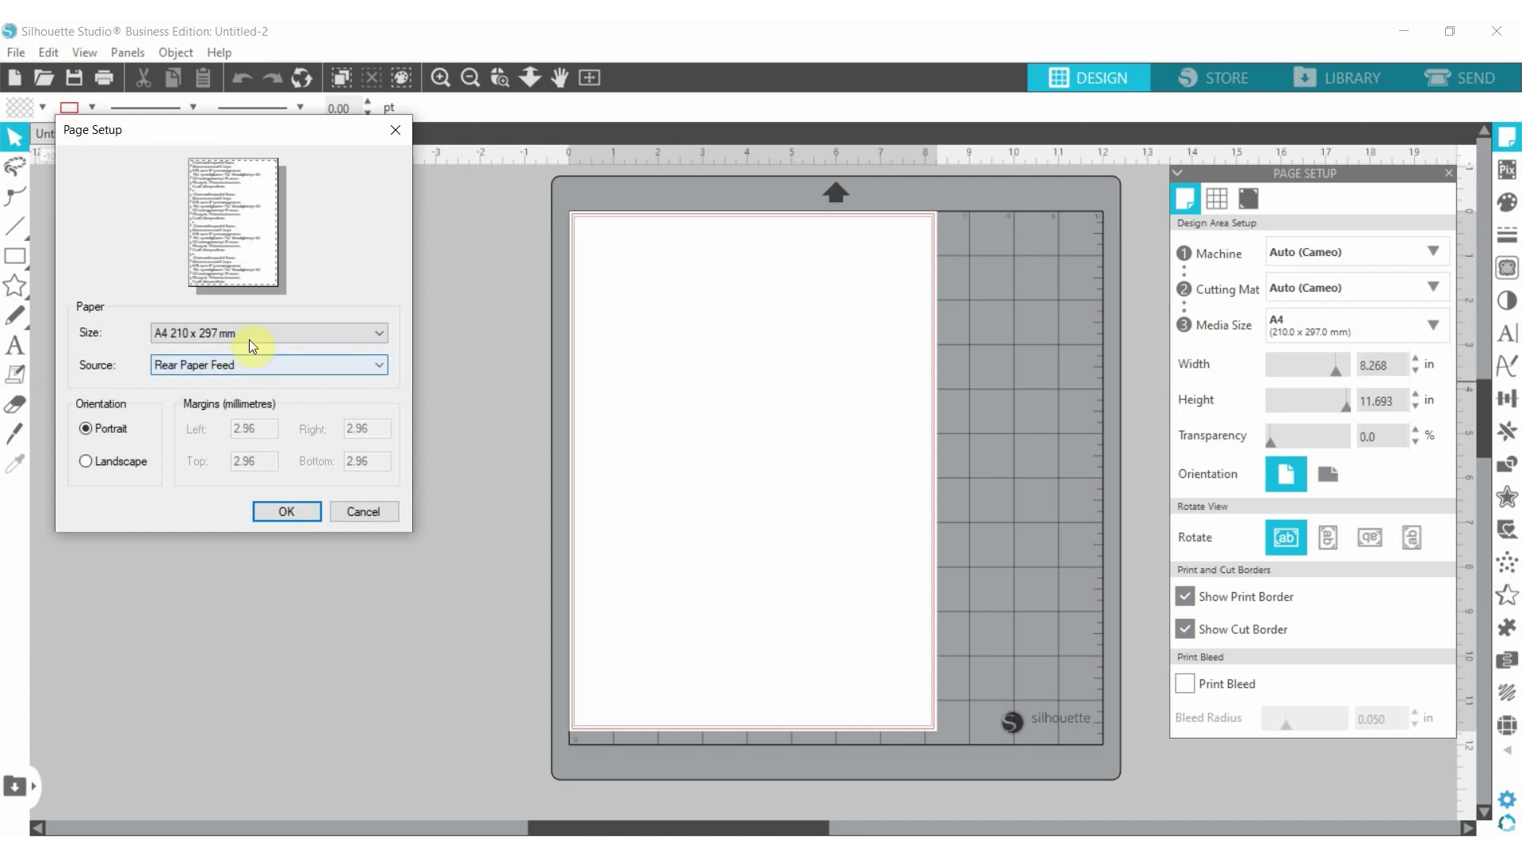
pyautogui.click(261, 337)
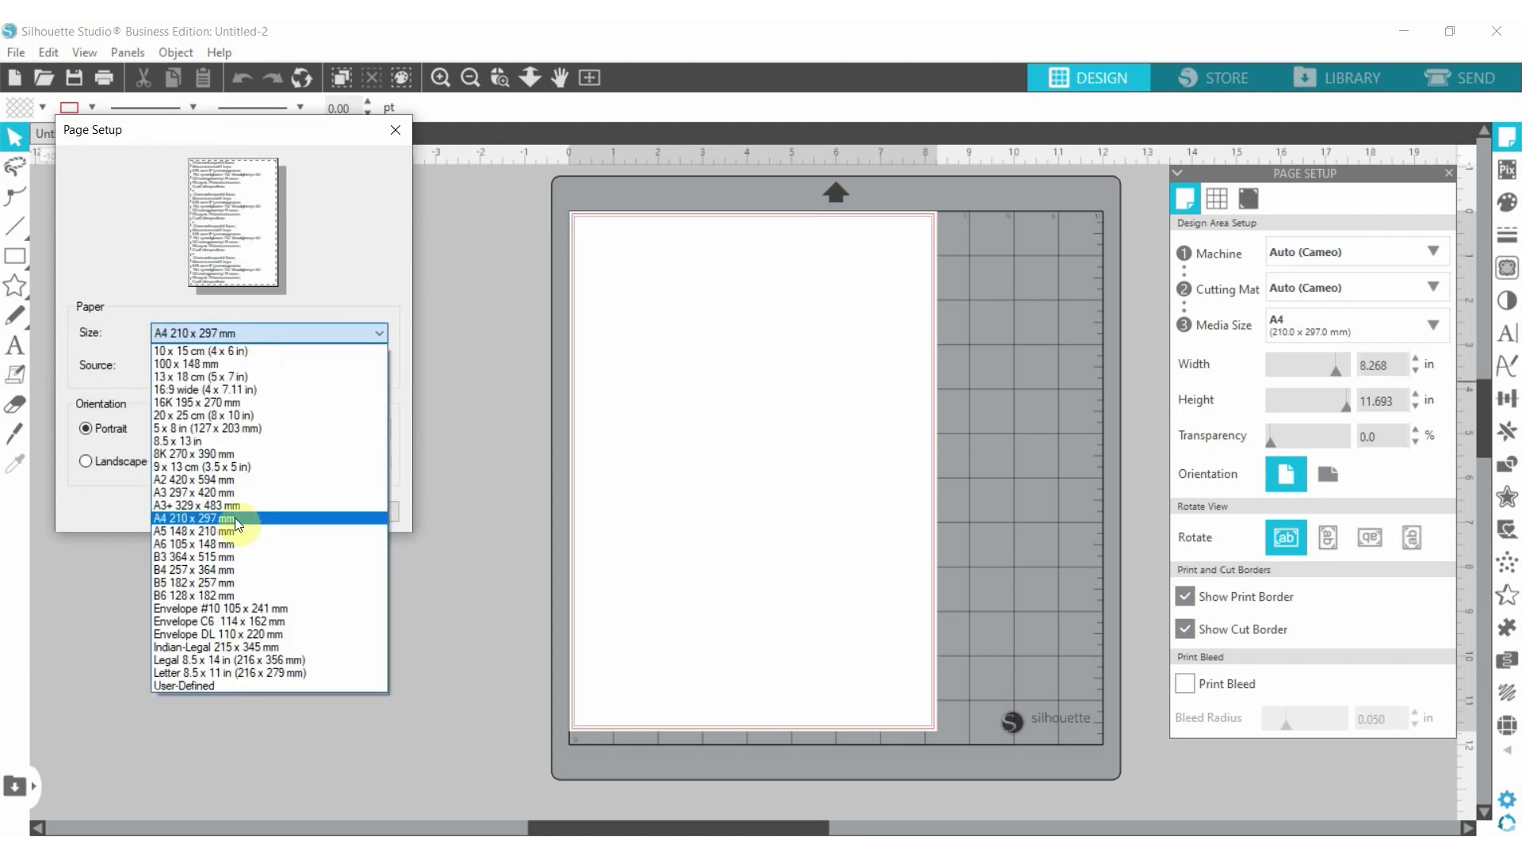
pyautogui.click(235, 517)
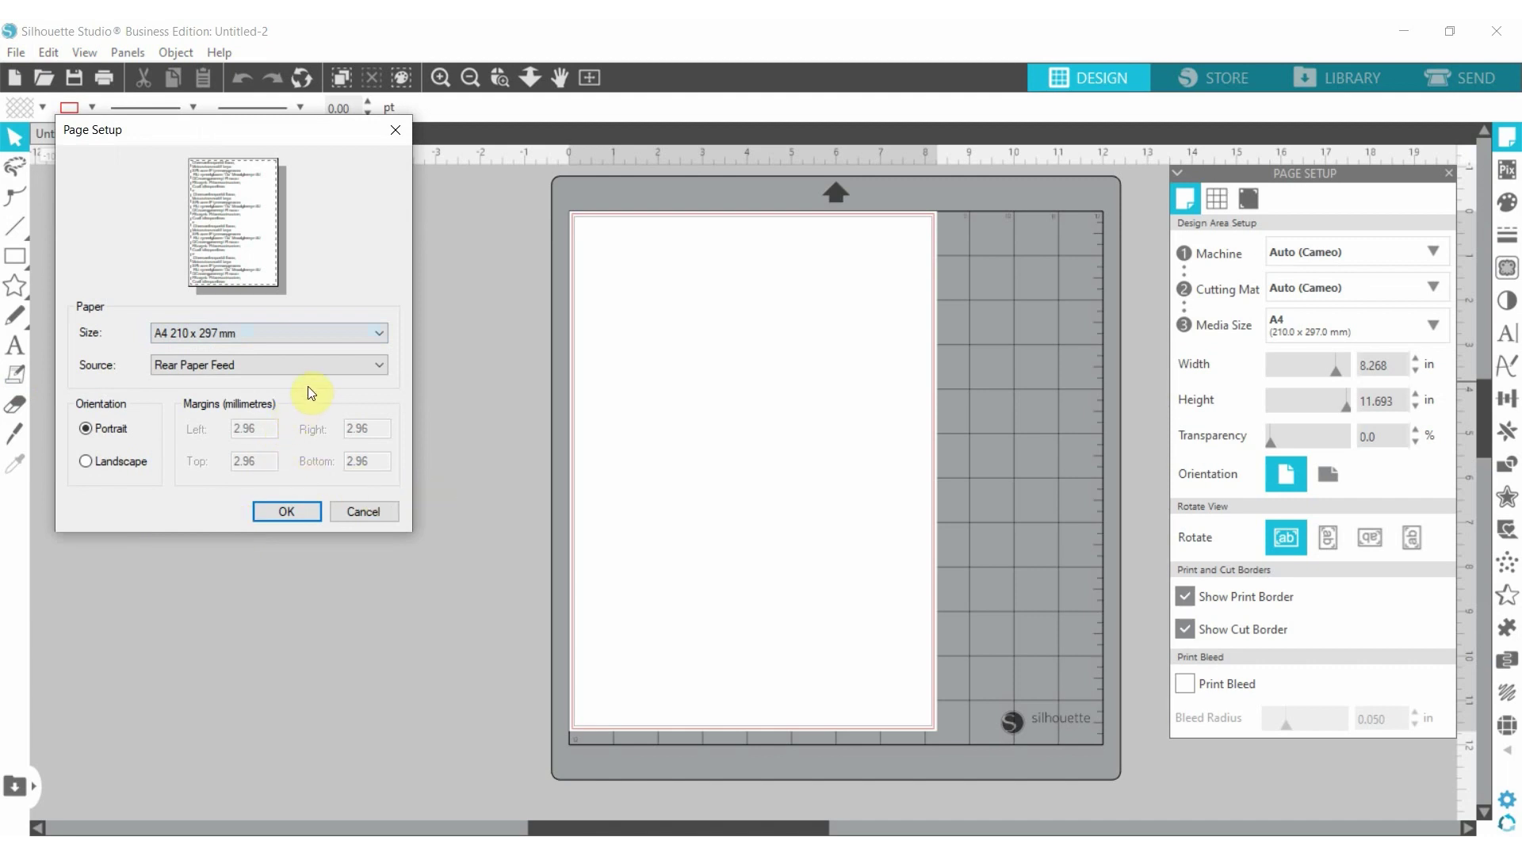
pyautogui.click(293, 513)
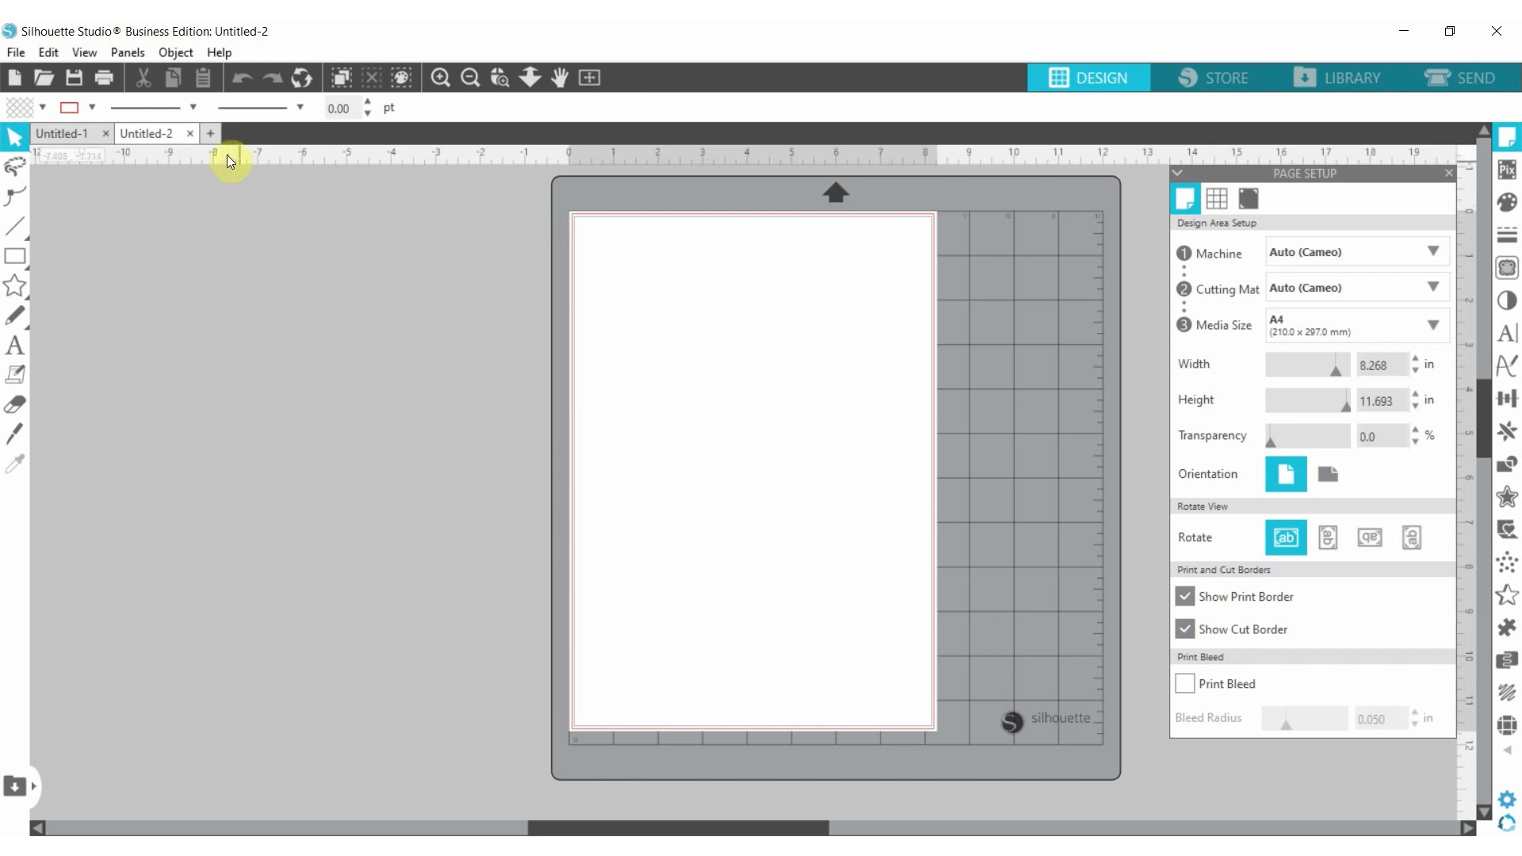
# Step: Copy the Donald Duck and flower images from the Untitled-1 drawing and paste them into Untitled-2
pyautogui.click(70, 131)
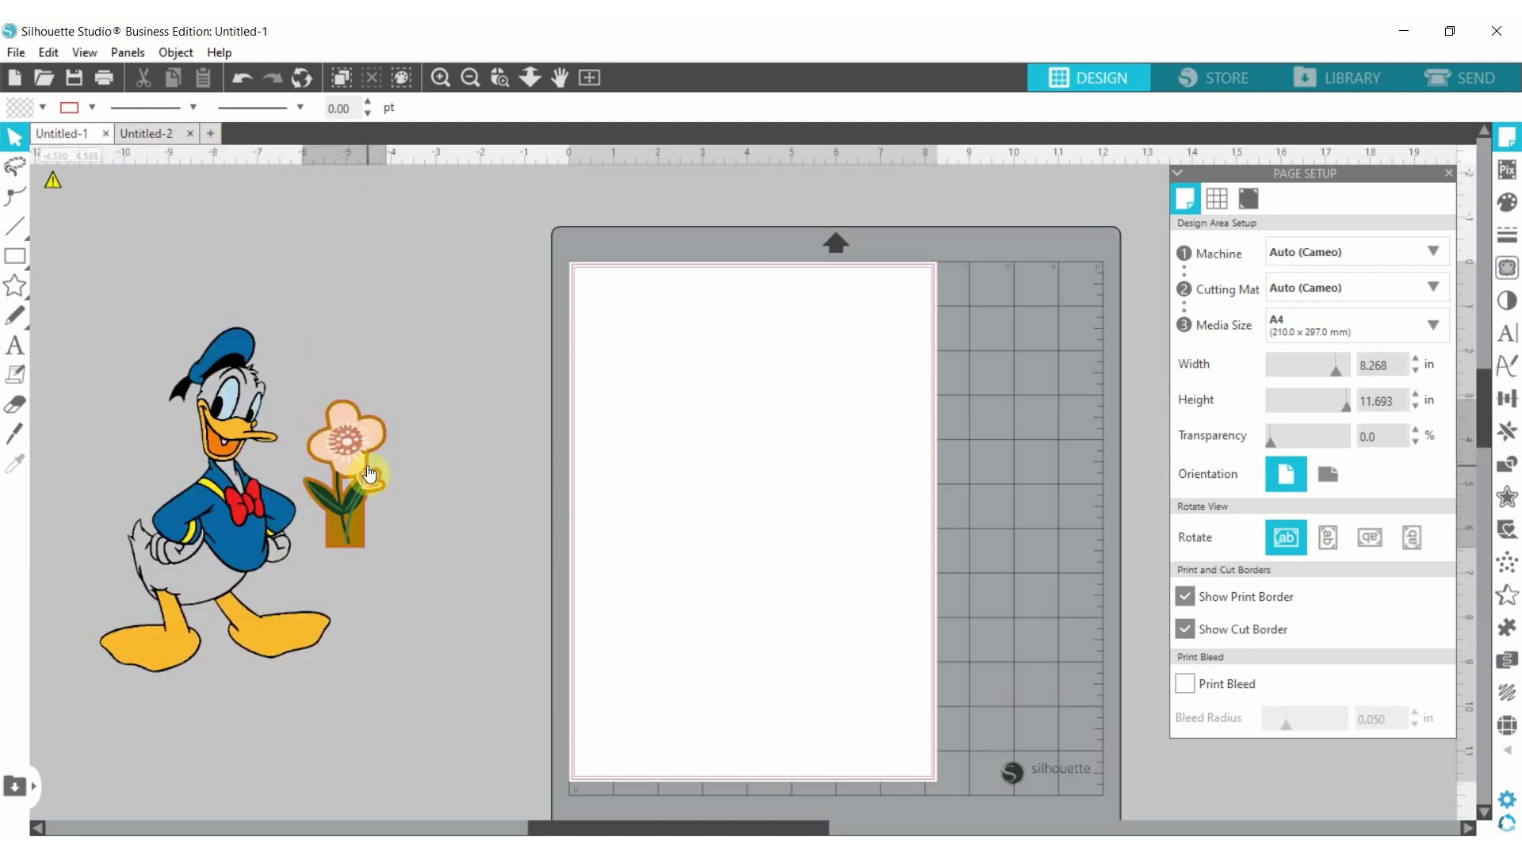
pyautogui.click(366, 463)
pyautogui.rightClick(368, 464)
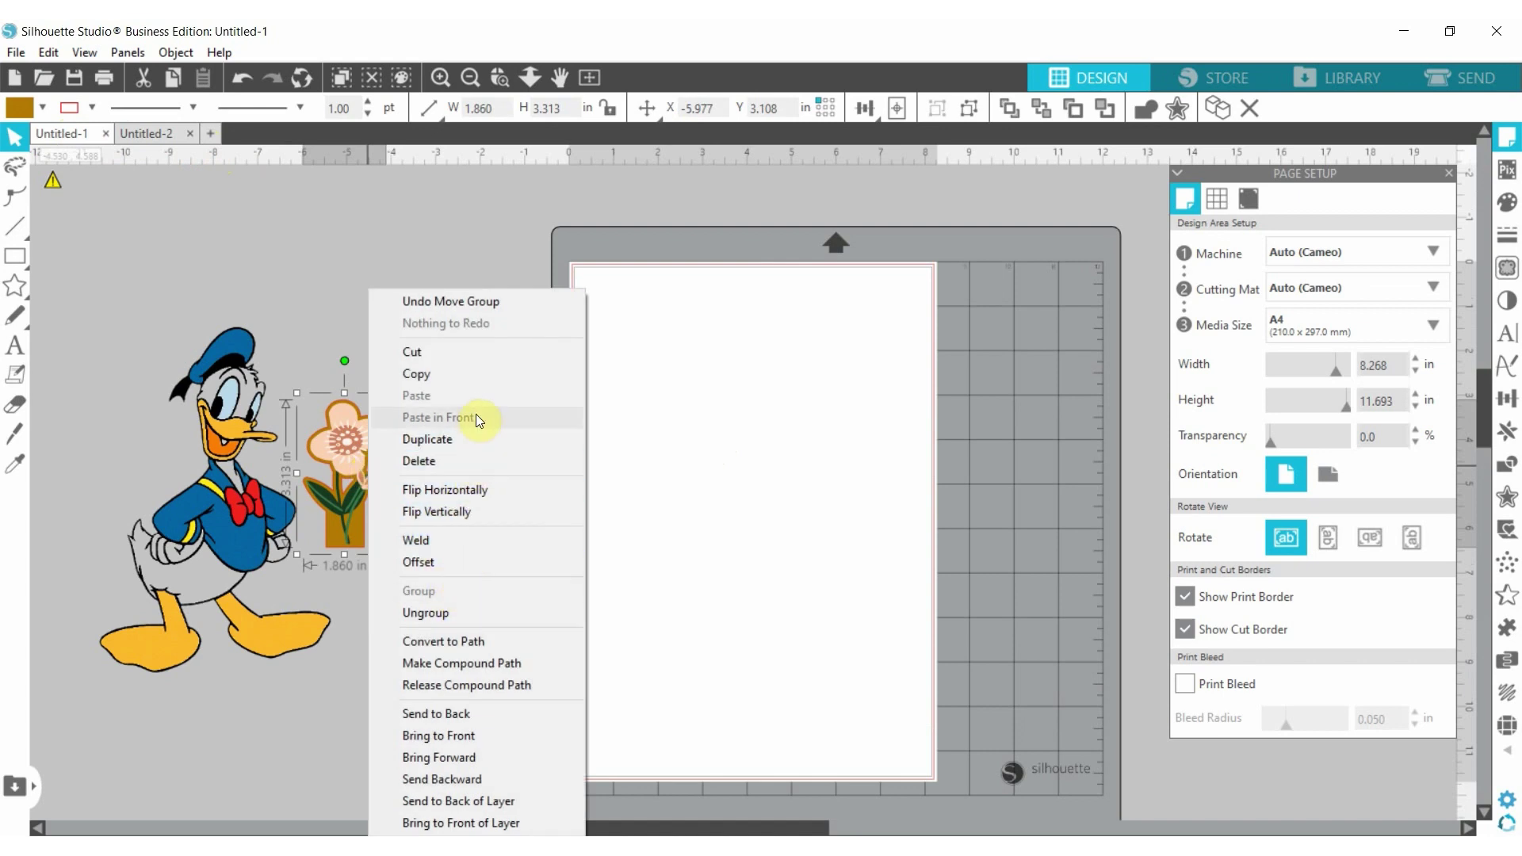
pyautogui.click(174, 359)
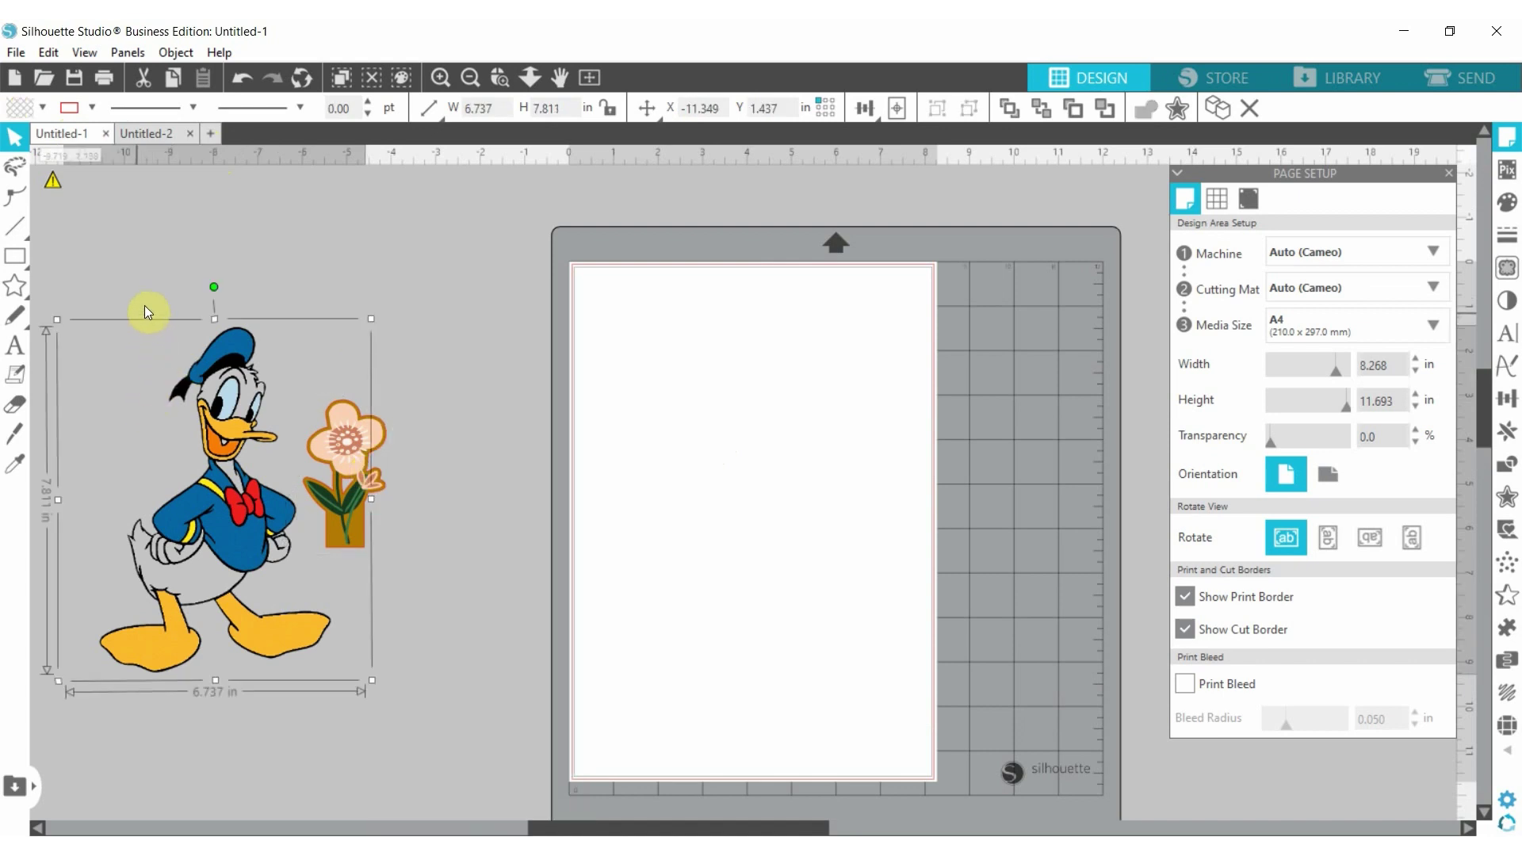
pyautogui.moveTo(426, 289); pyautogui.dragTo(197, 686)
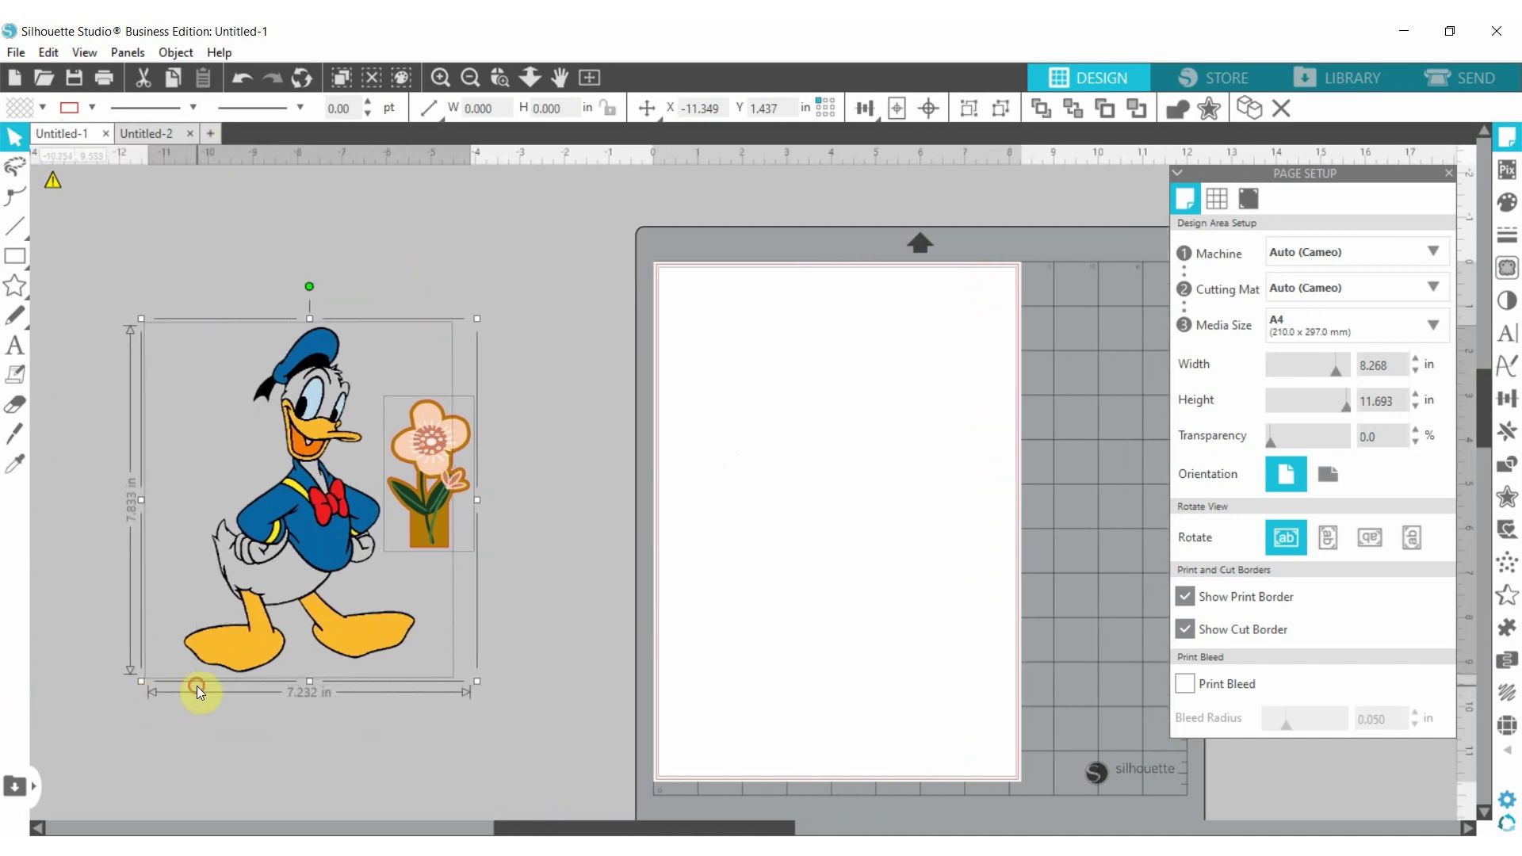
pyautogui.rightClick(309, 512)
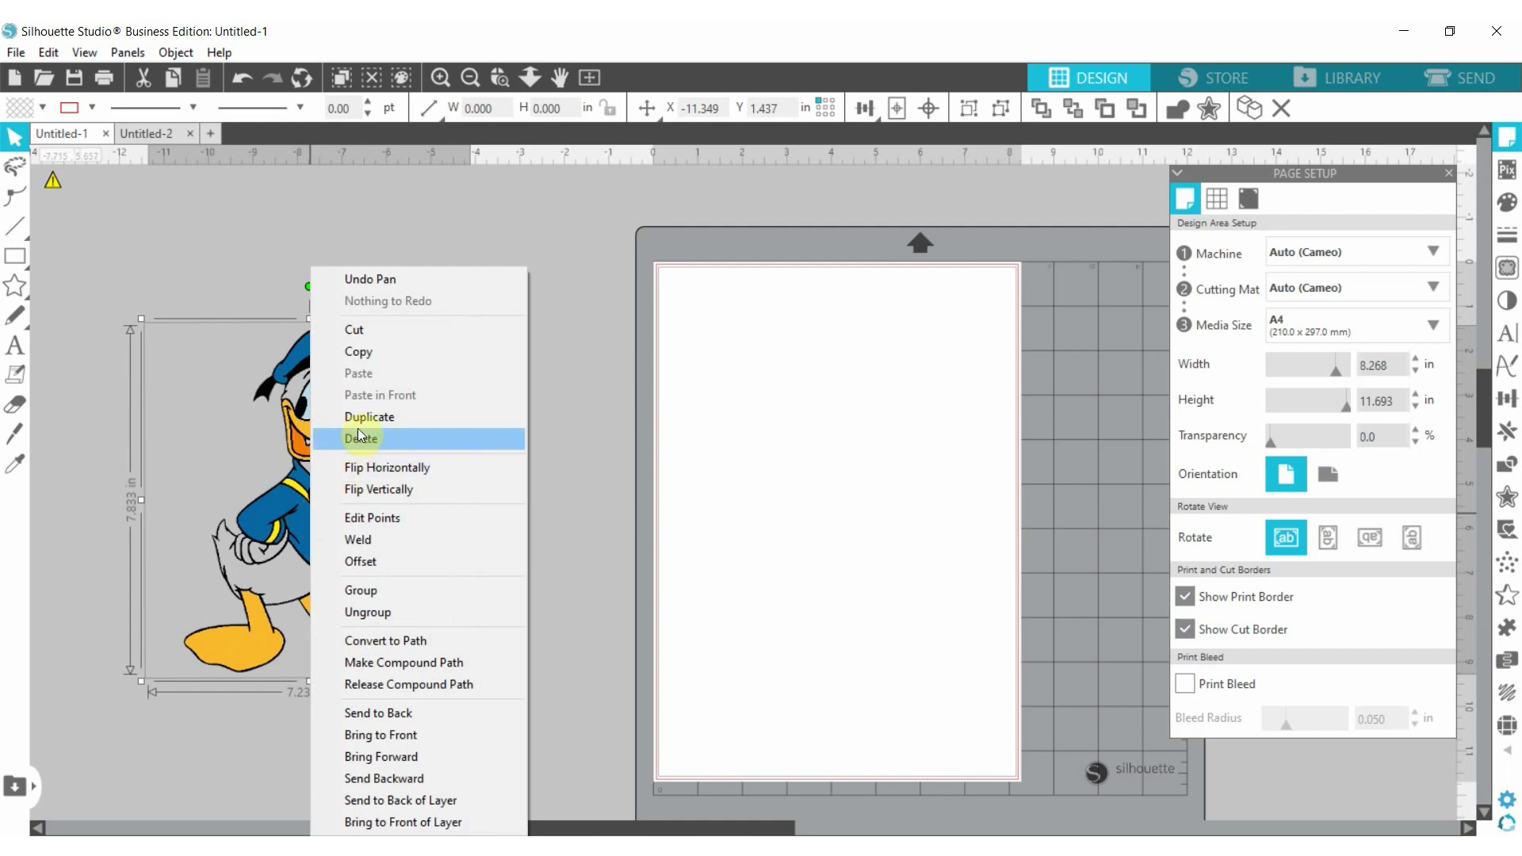
pyautogui.click(379, 354)
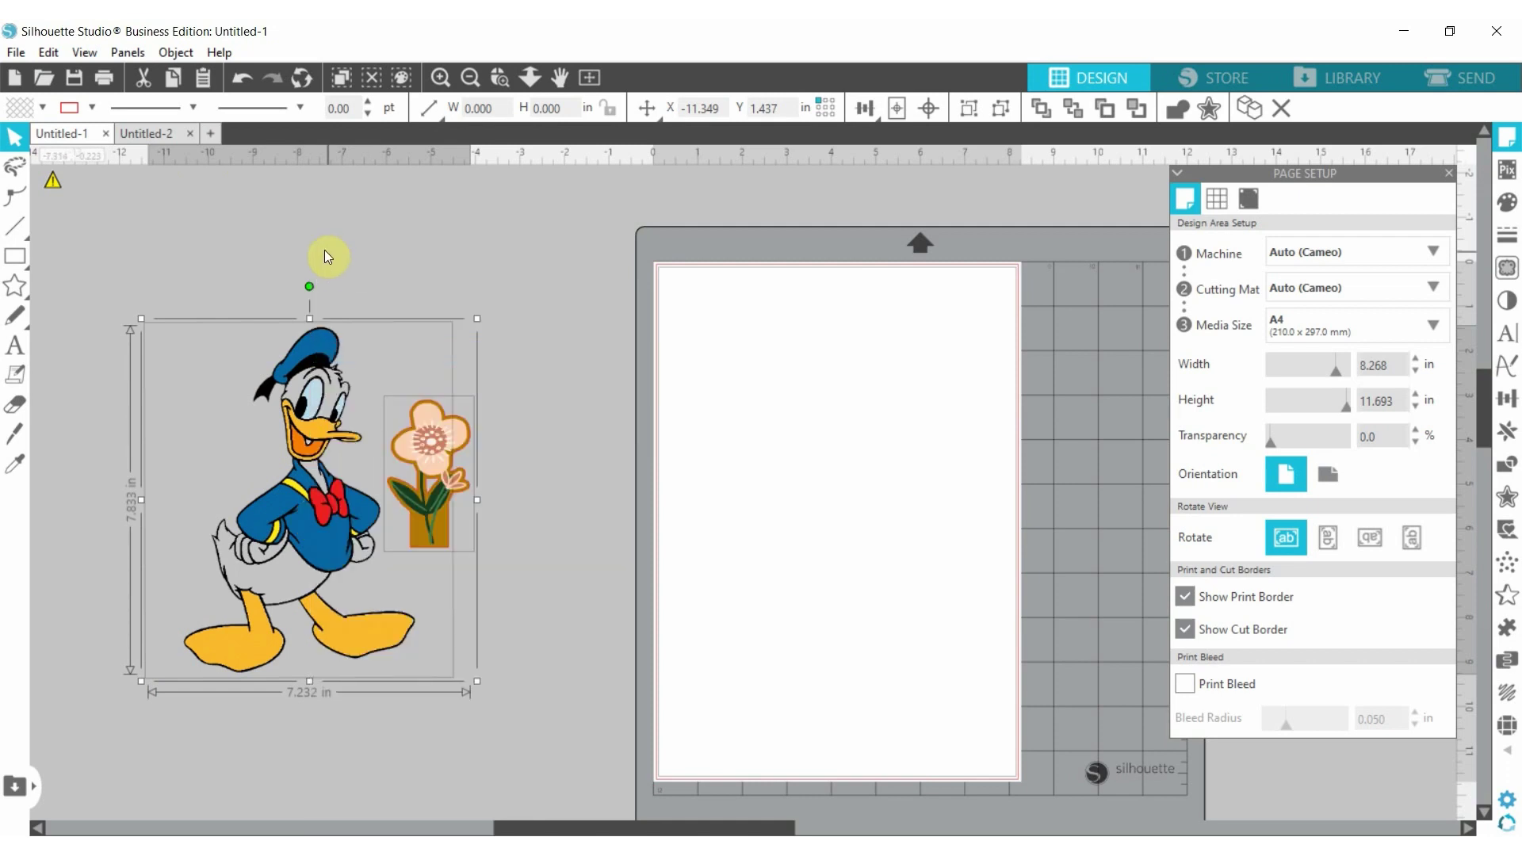
pyautogui.click(149, 133)
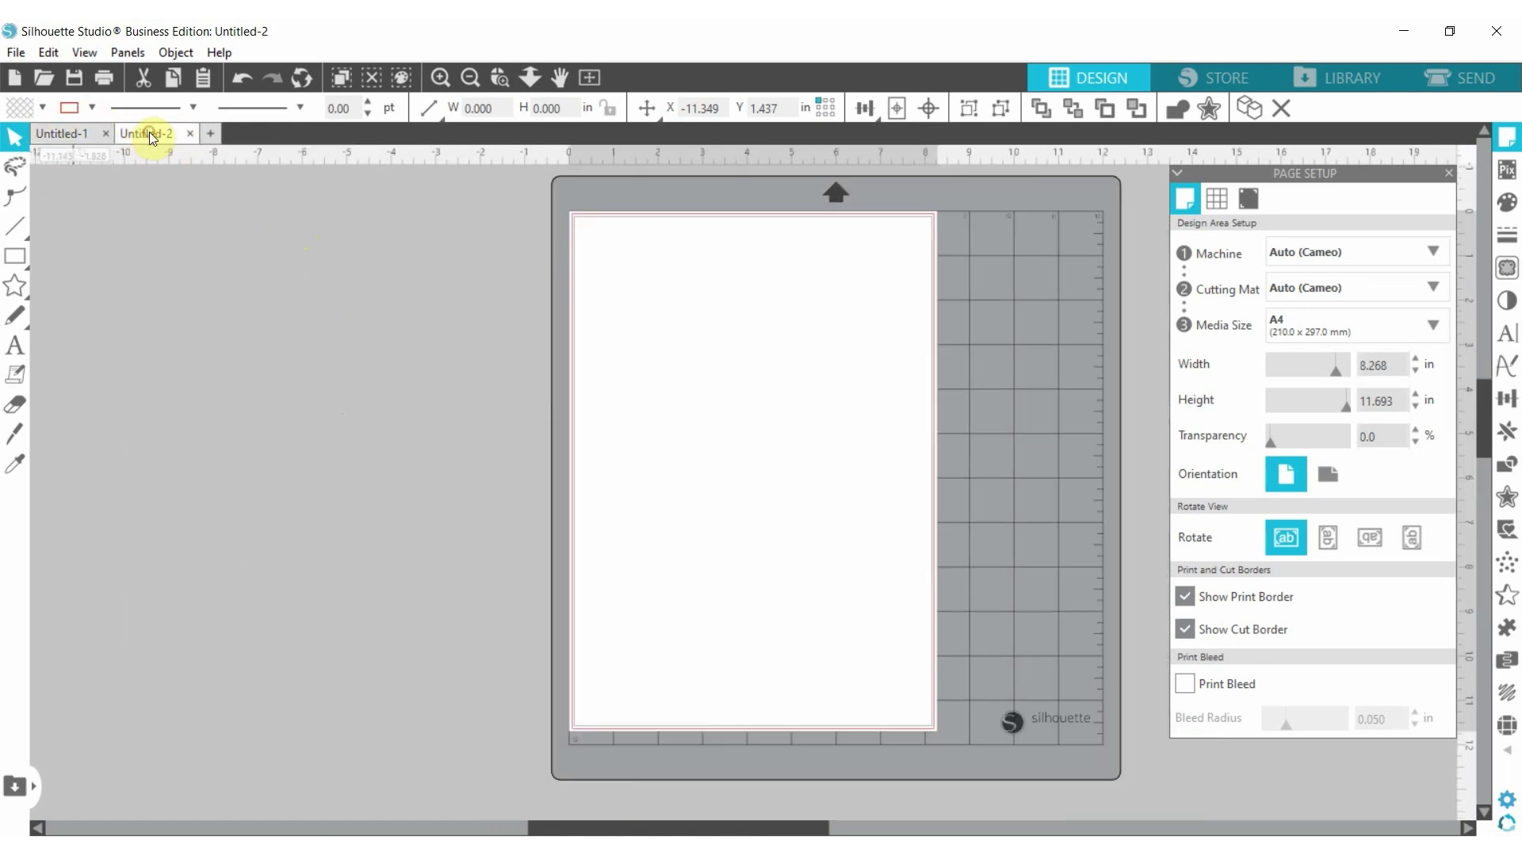
pyautogui.rightClick(806, 415)
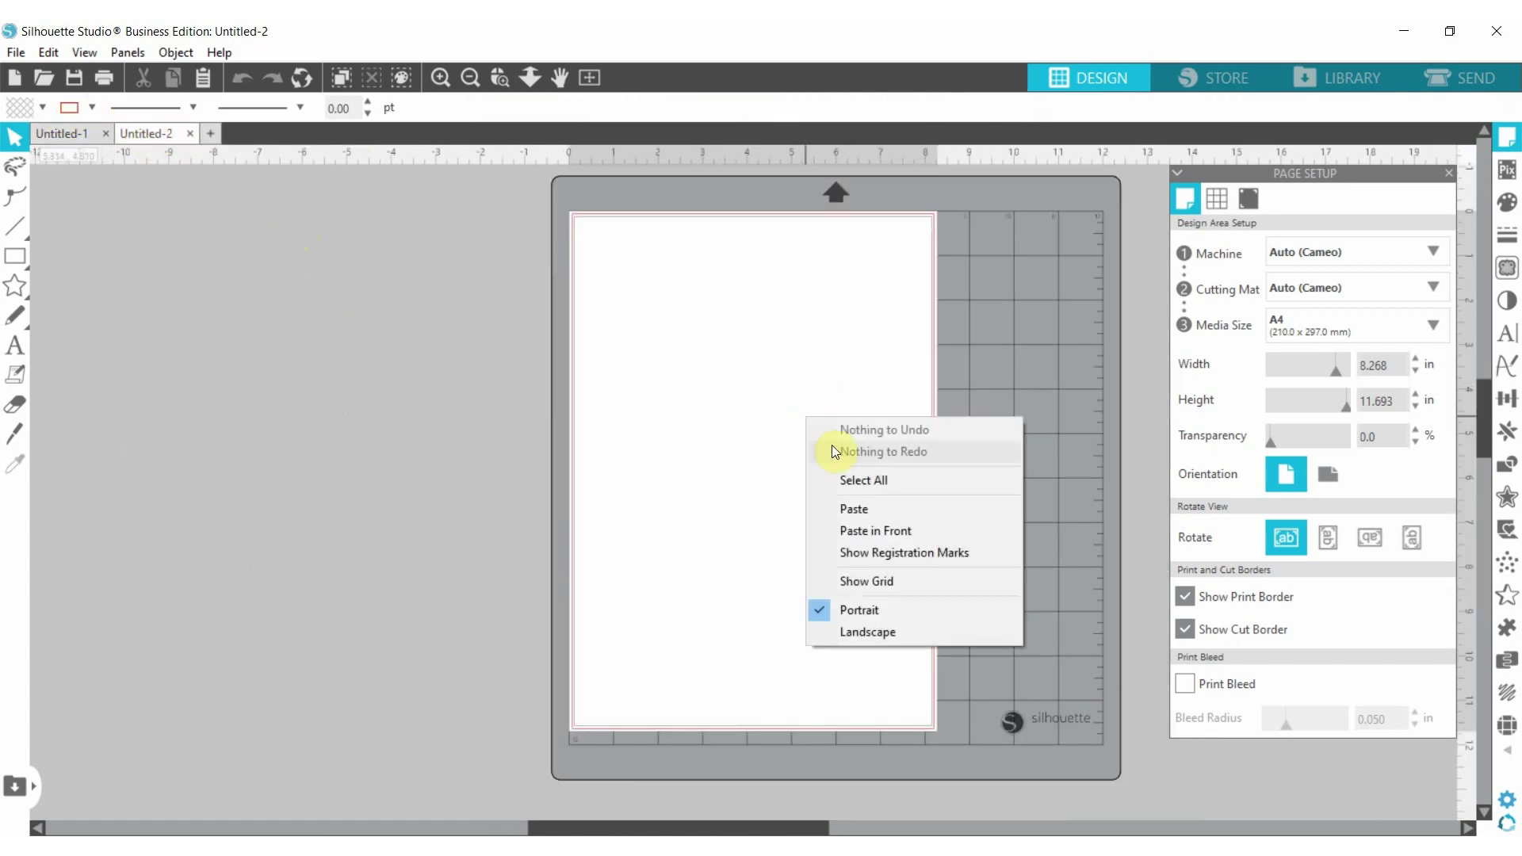
pyautogui.click(853, 508)
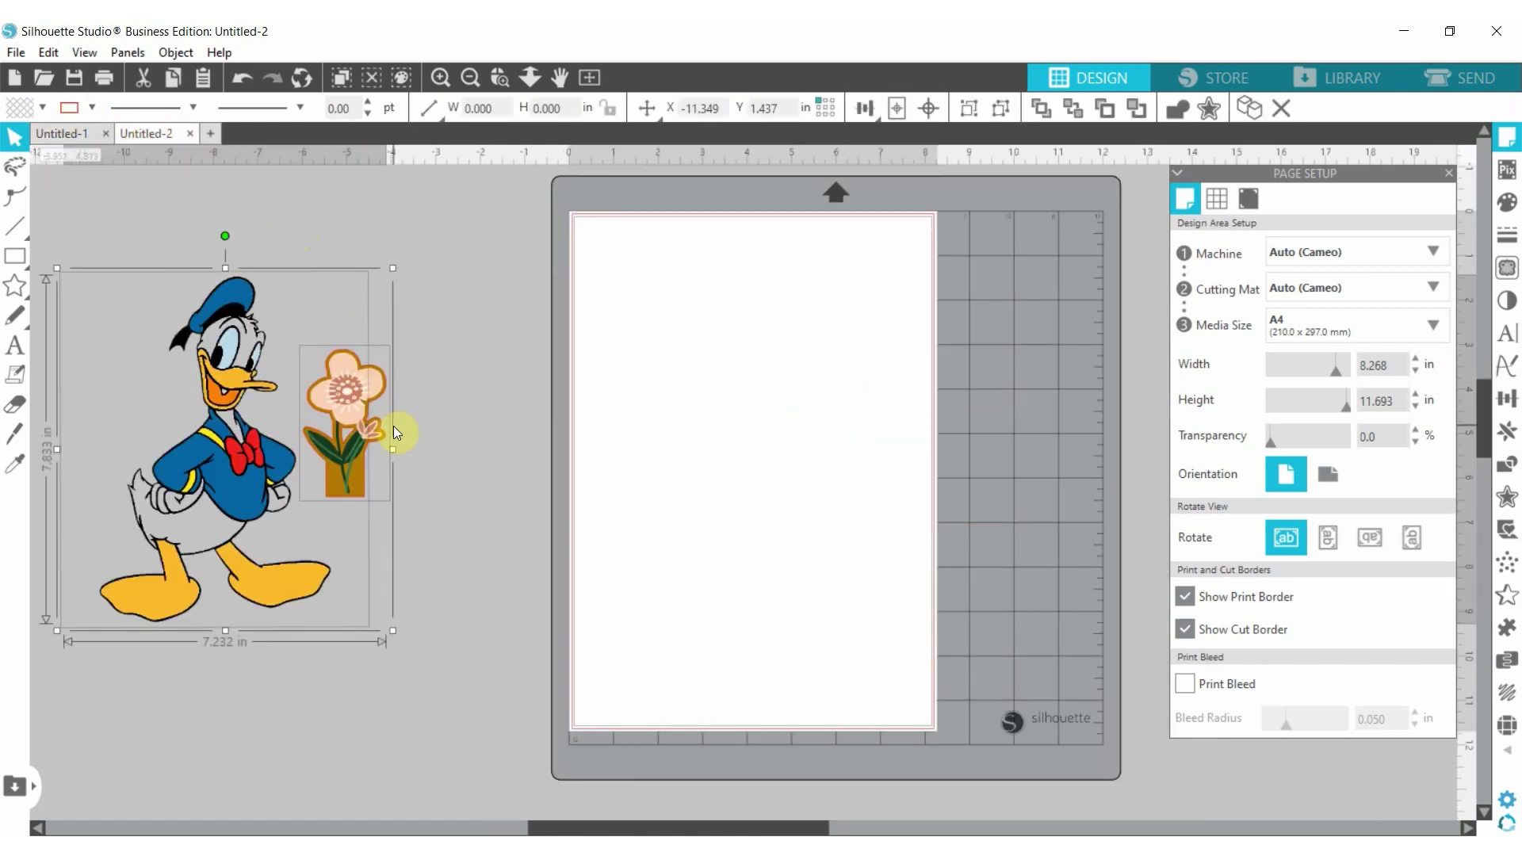
# Step: Place the flower on the page enlarged to about 3.78 by 6.73 in, and preview its cut lines in the Send view
pyautogui.click(515, 477)
pyautogui.moveTo(340, 402); pyautogui.dragTo(757, 421)
pyautogui.moveTo(809, 521); pyautogui.dragTo(908, 662)
pyautogui.moveTo(792, 497); pyautogui.dragTo(779, 492)
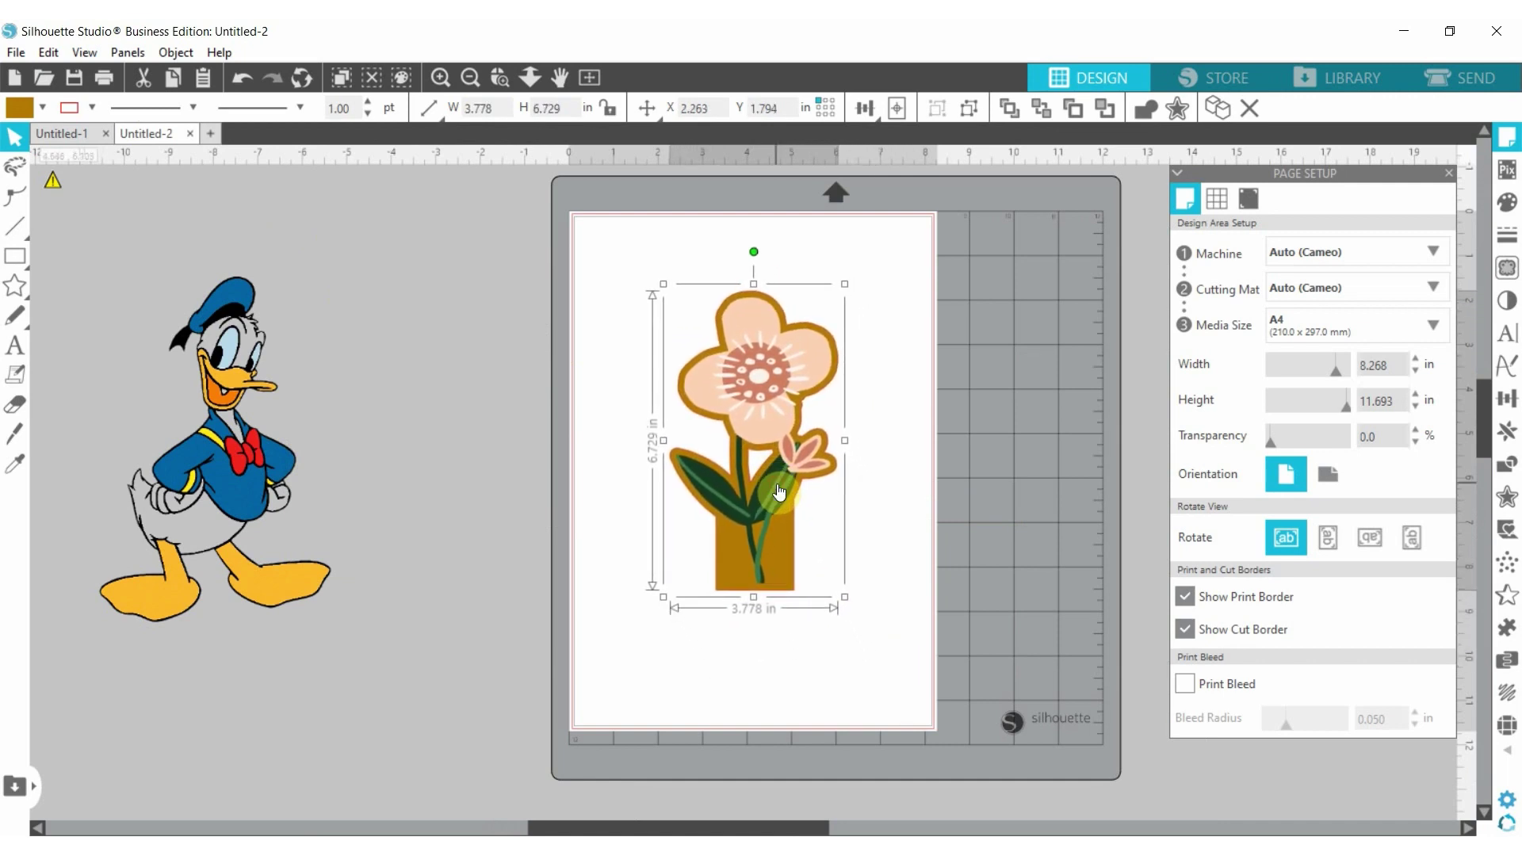
pyautogui.click(1464, 78)
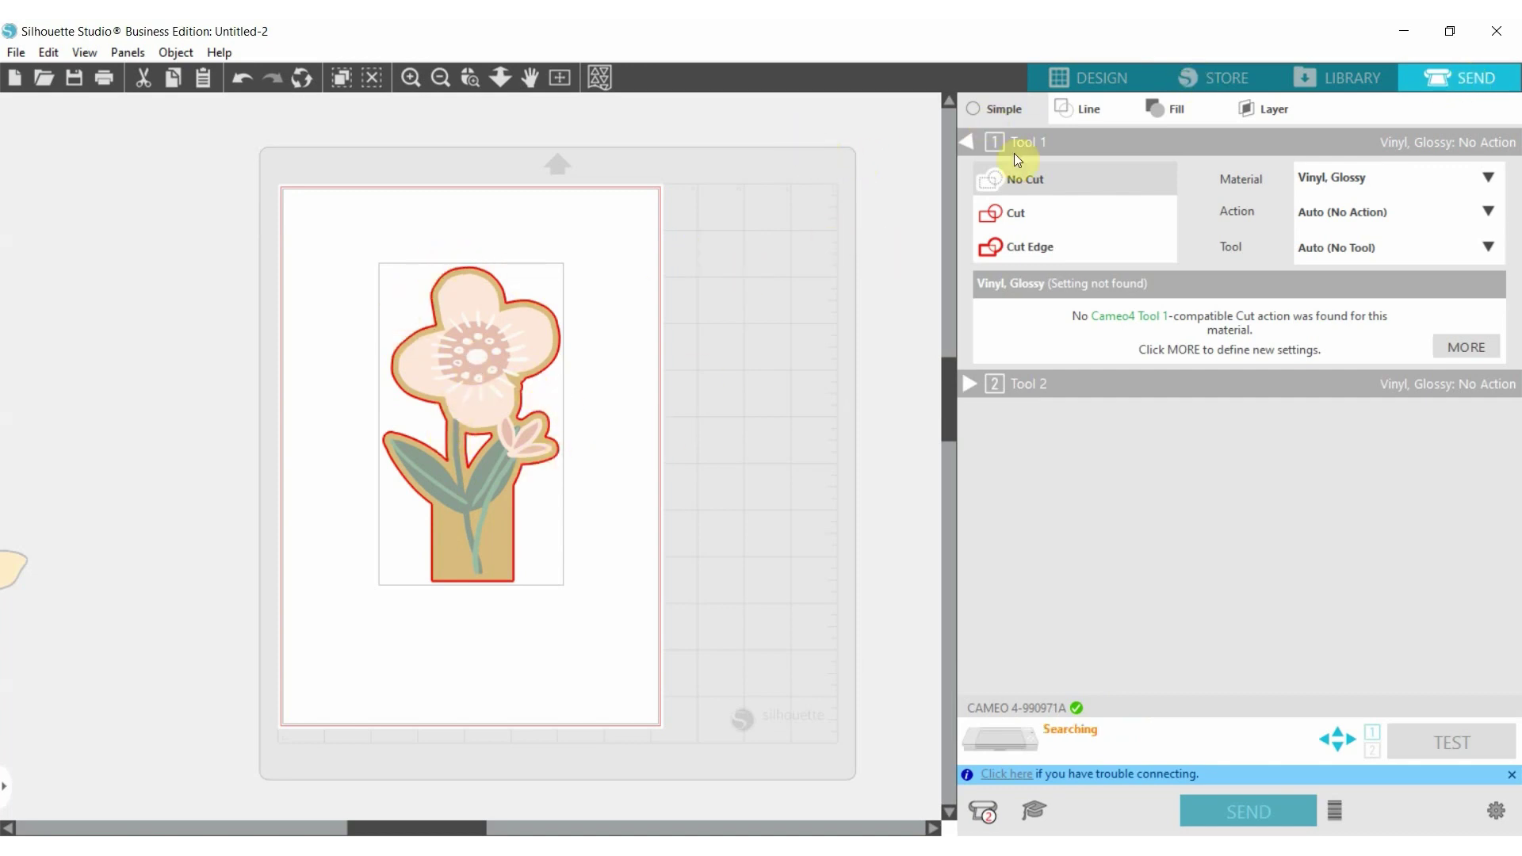
pyautogui.click(1127, 77)
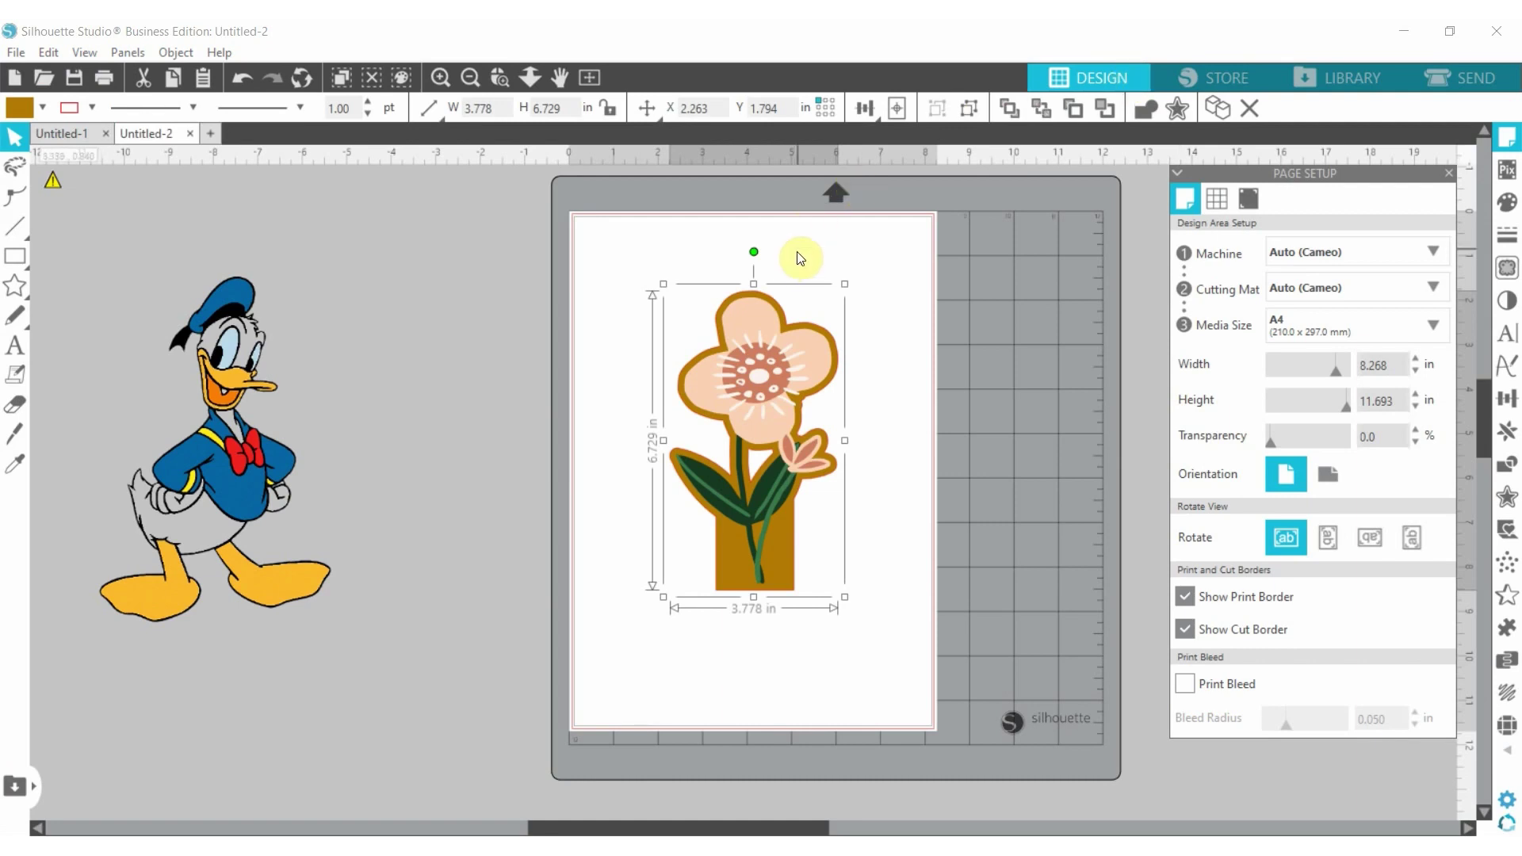
# Step: Replace the flower on the page with the Donald Duck image and check its cut lines in the Send view
pyautogui.moveTo(582, 425); pyautogui.dragTo(385, 416)
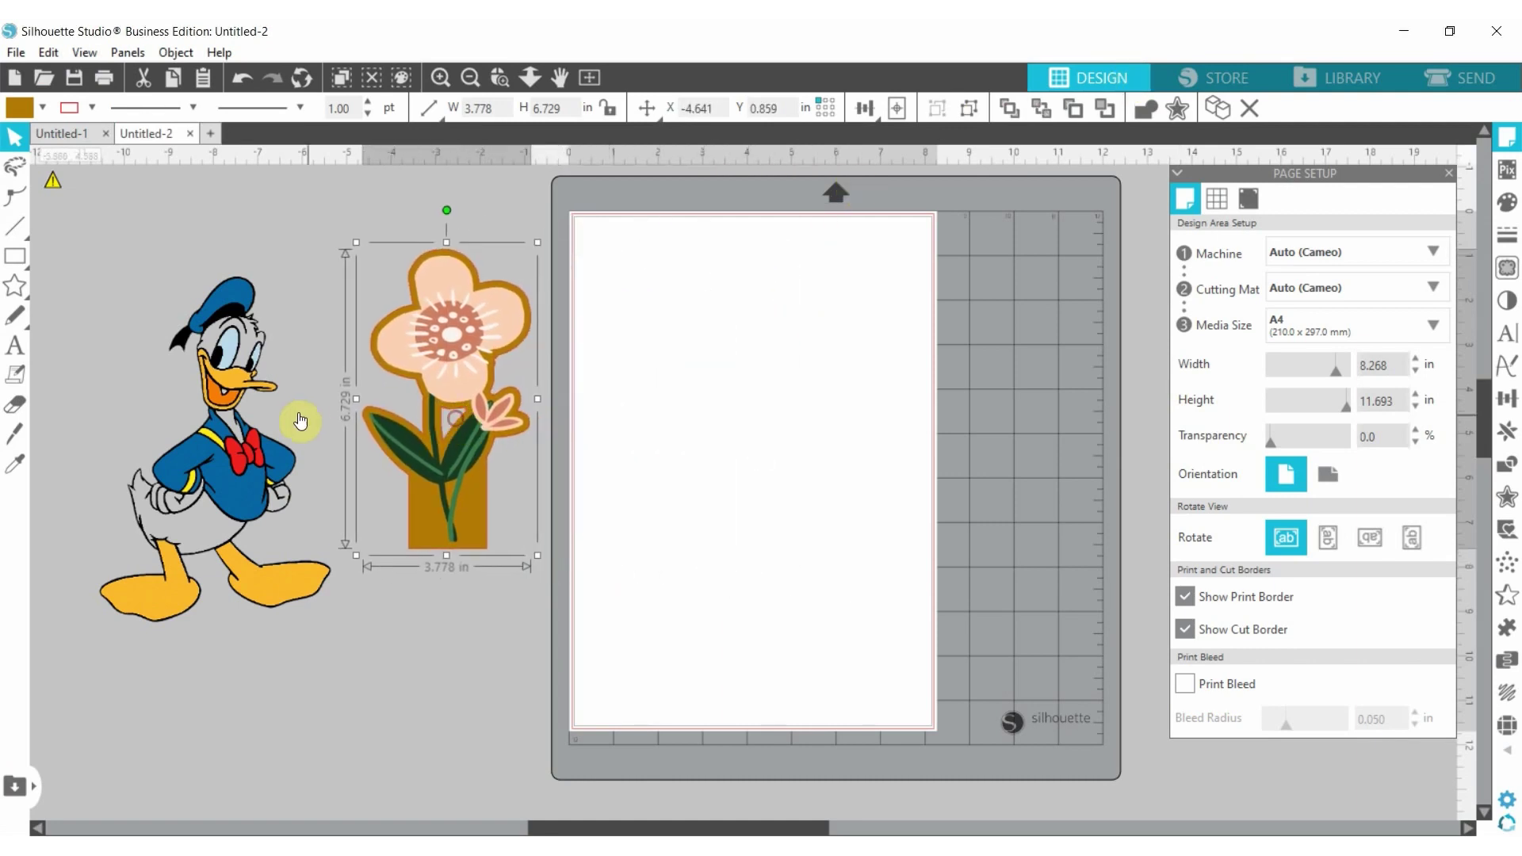
pyautogui.click(217, 455)
pyautogui.doubleClick(216, 455)
pyautogui.moveTo(217, 455); pyautogui.dragTo(755, 451)
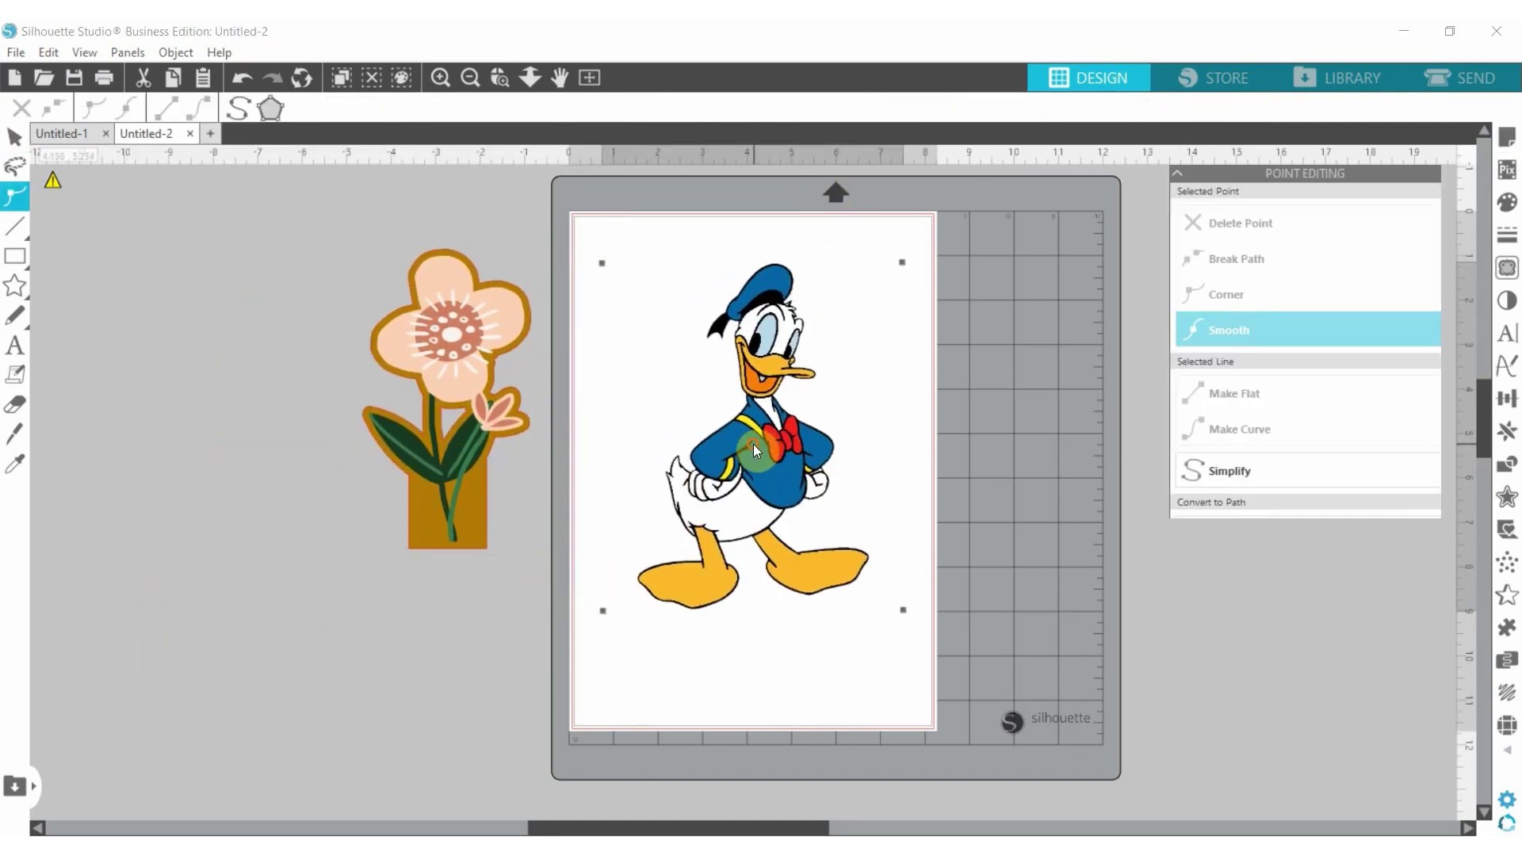
pyautogui.click(1449, 76)
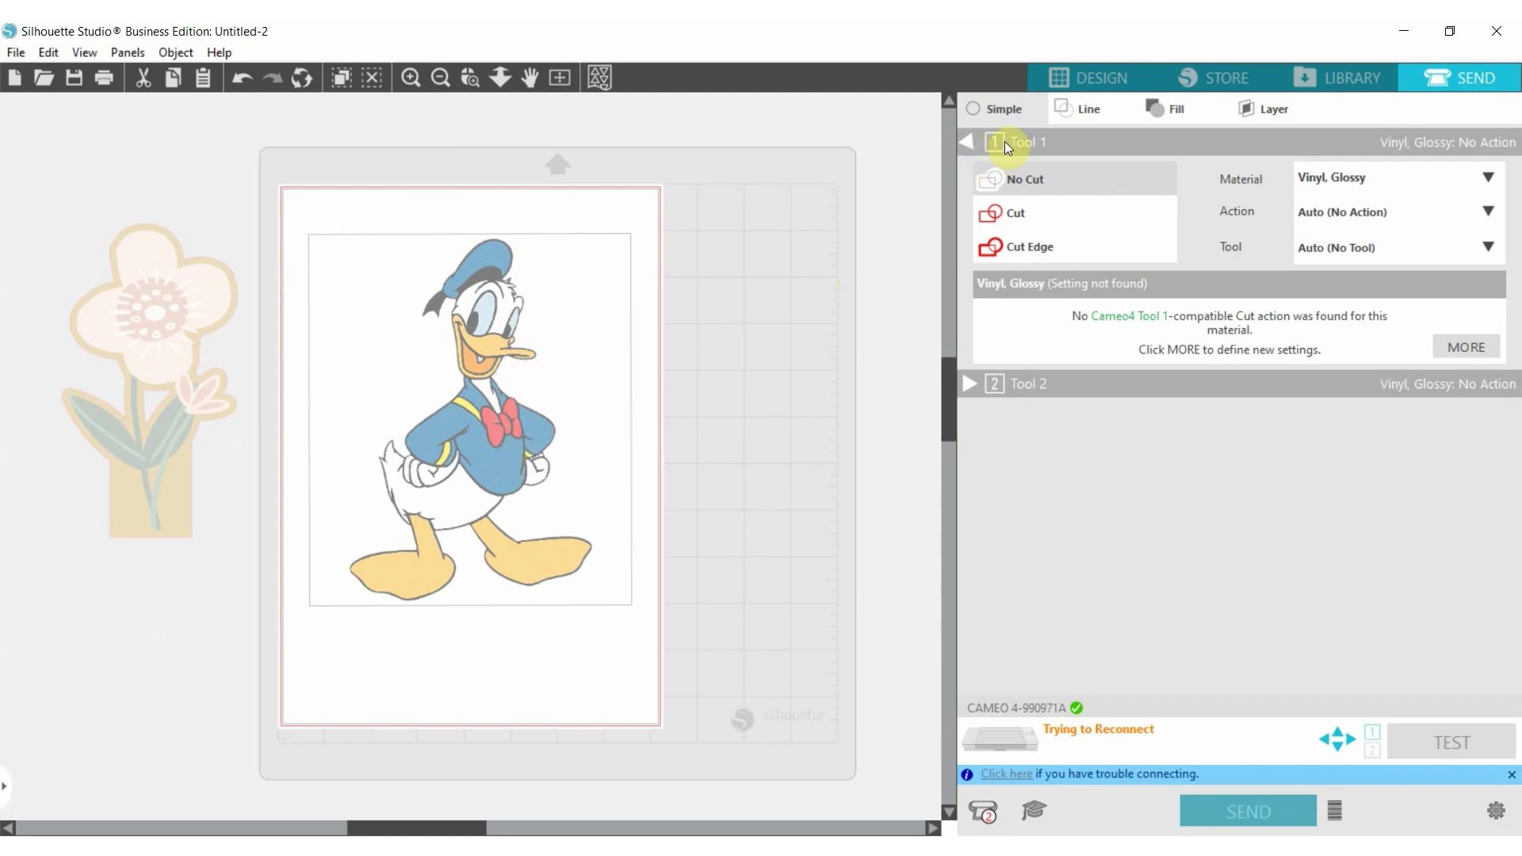
pyautogui.click(1092, 72)
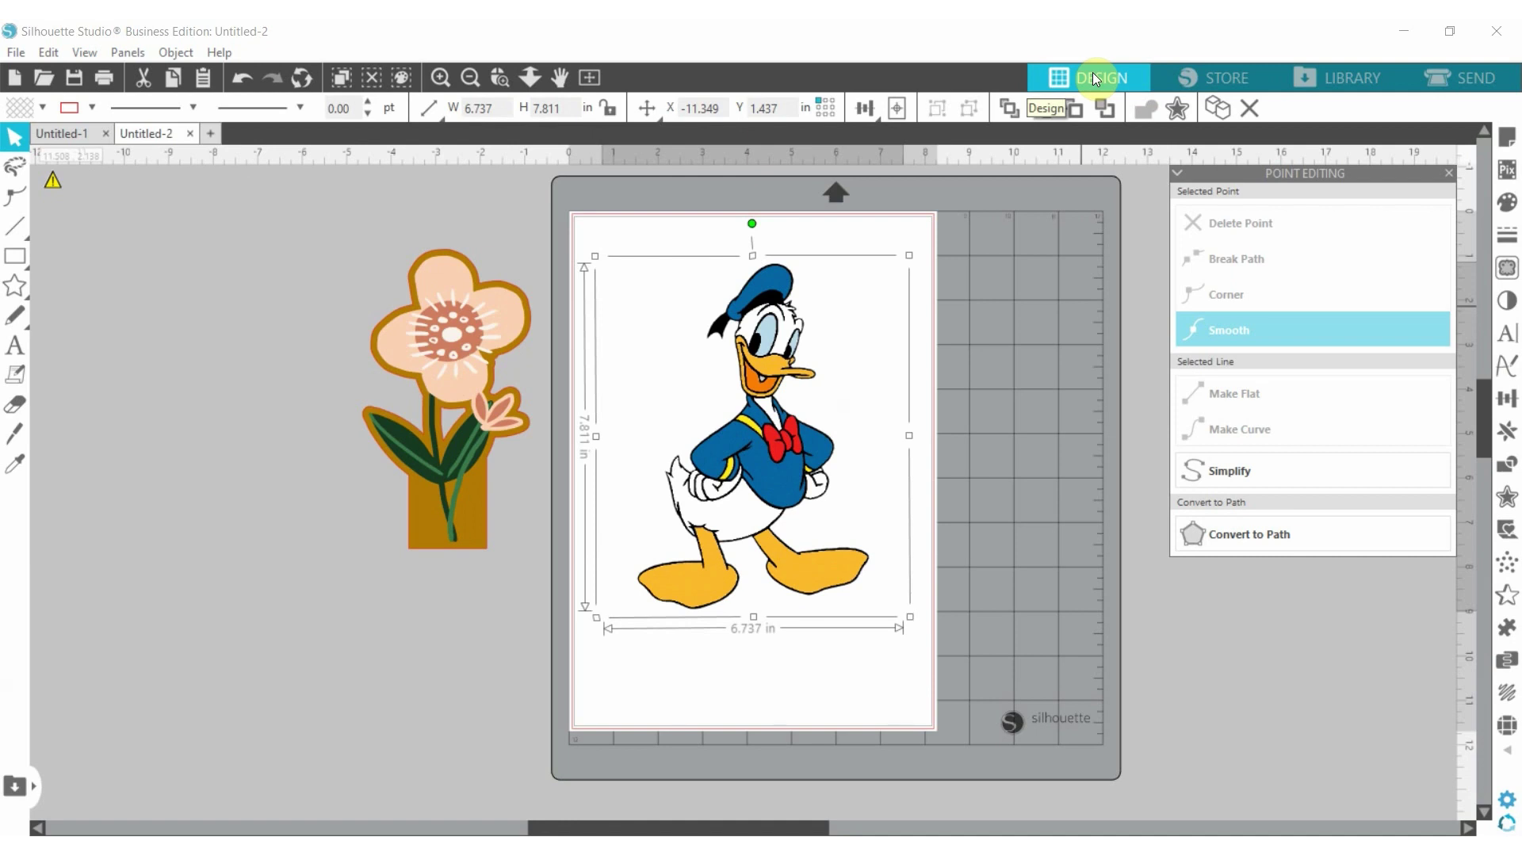
# Step: Delete the flower beside the page and close the Untitled-1 drawing without saving its changes
pyautogui.moveTo(500, 340); pyautogui.dragTo(408, 362)
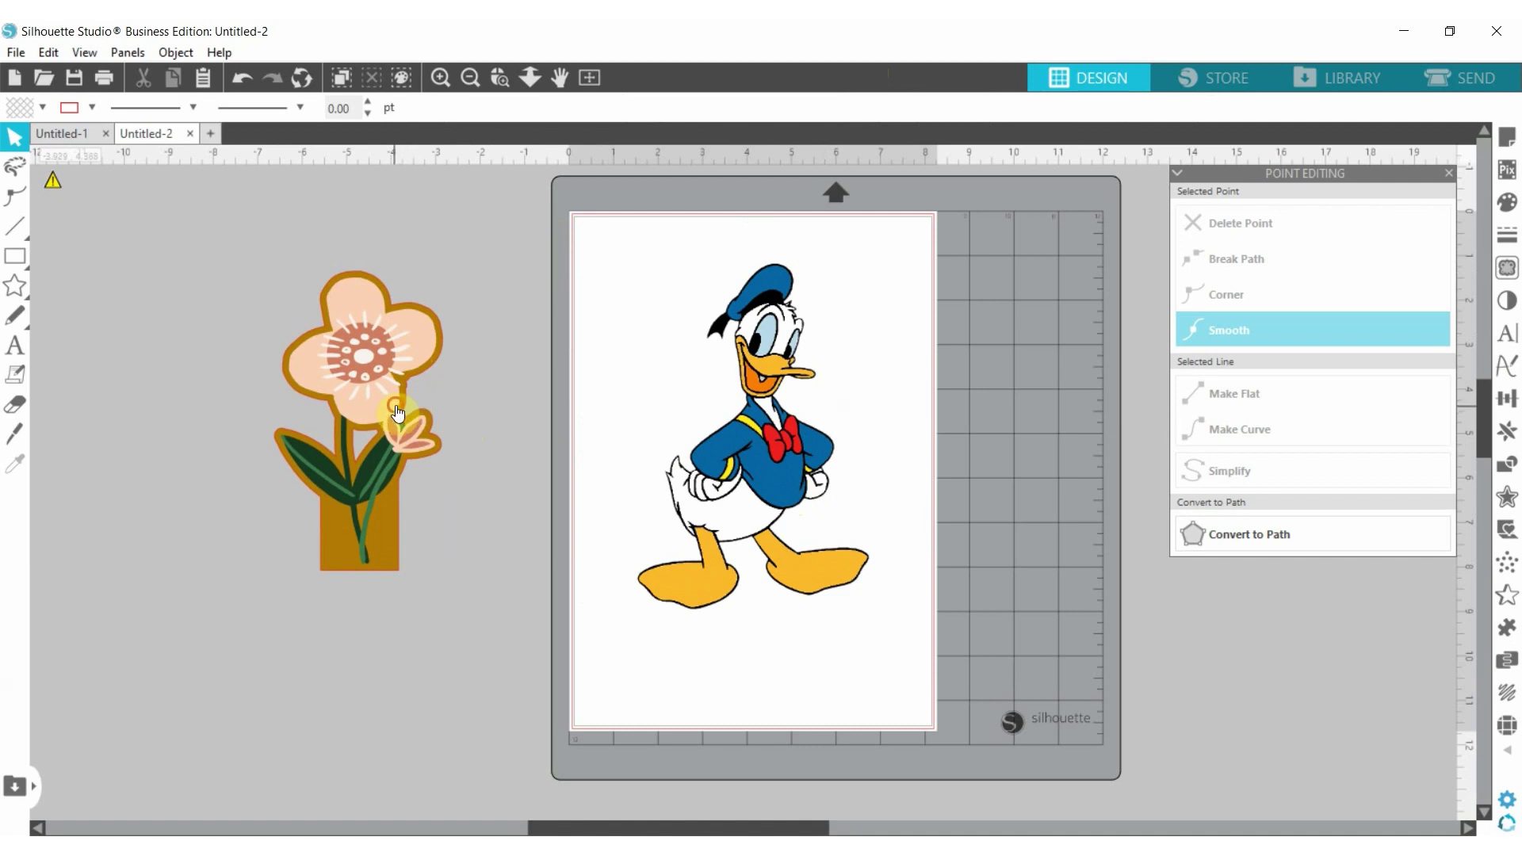
pyautogui.click(397, 411)
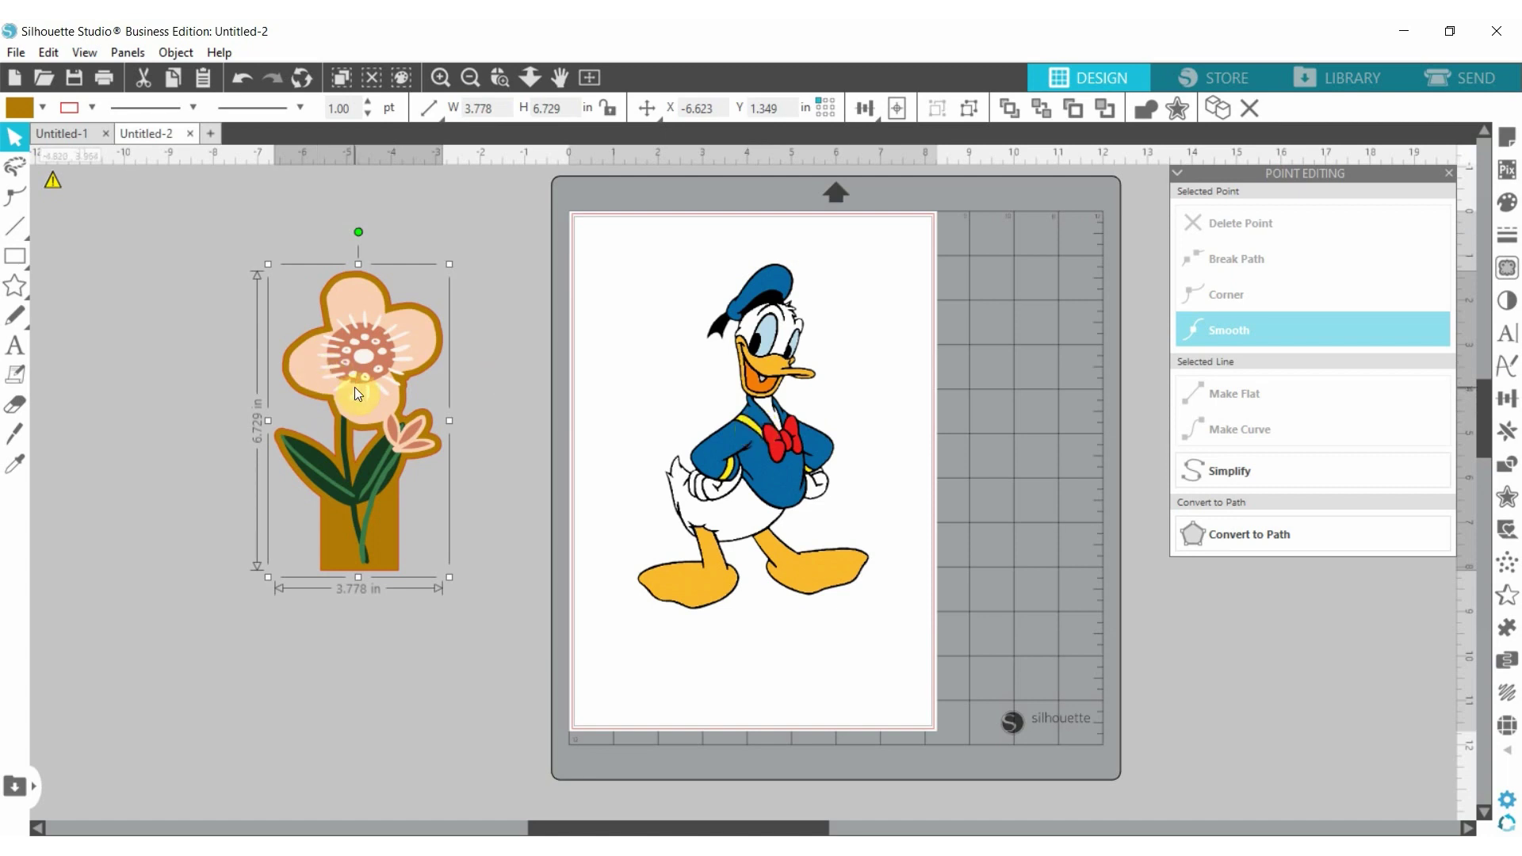
pyautogui.press('Delete')
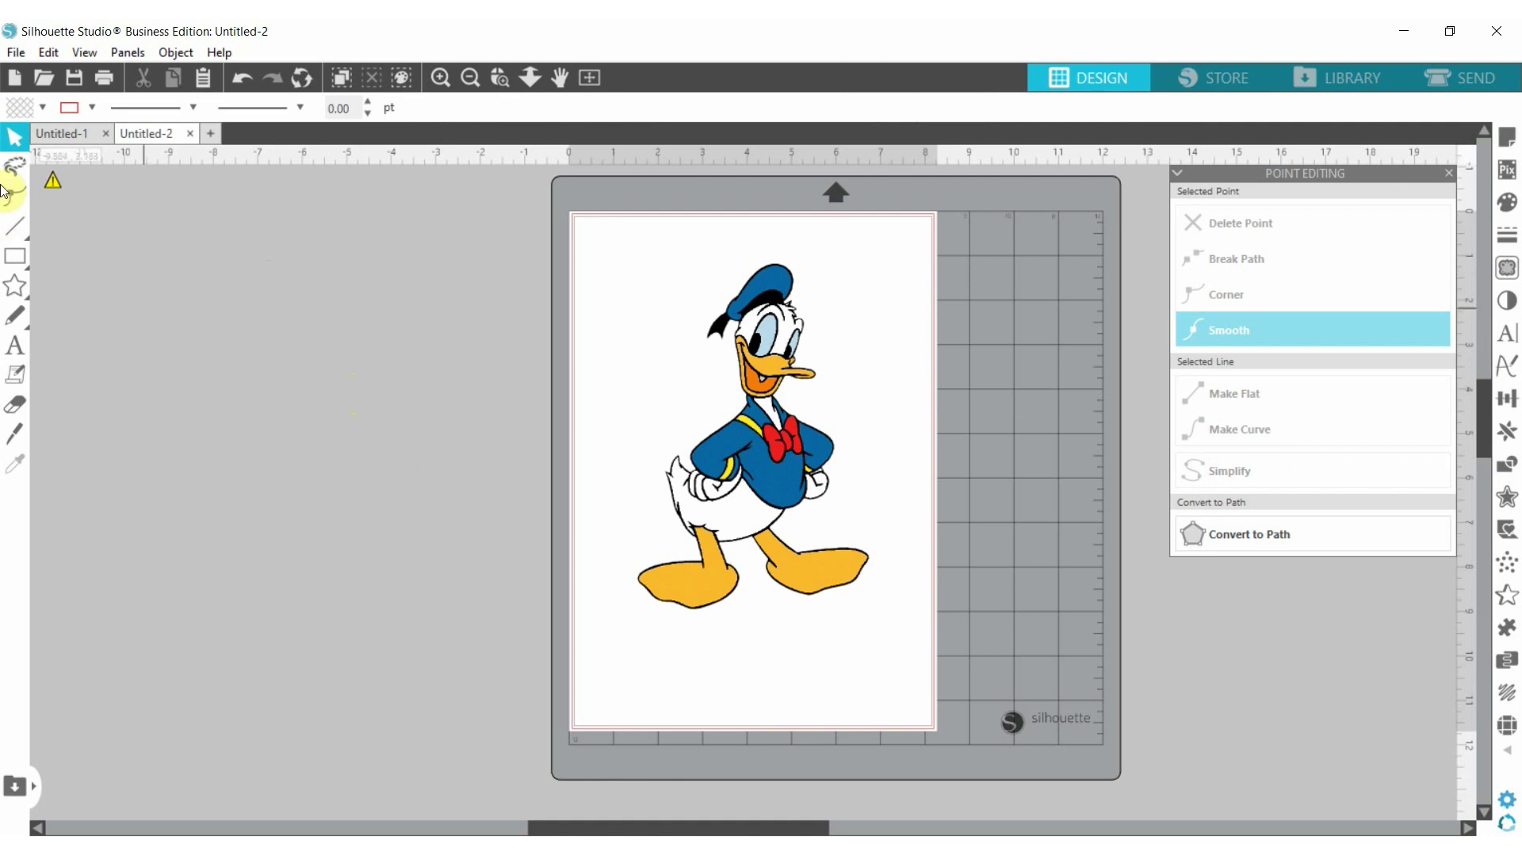
pyautogui.click(105, 134)
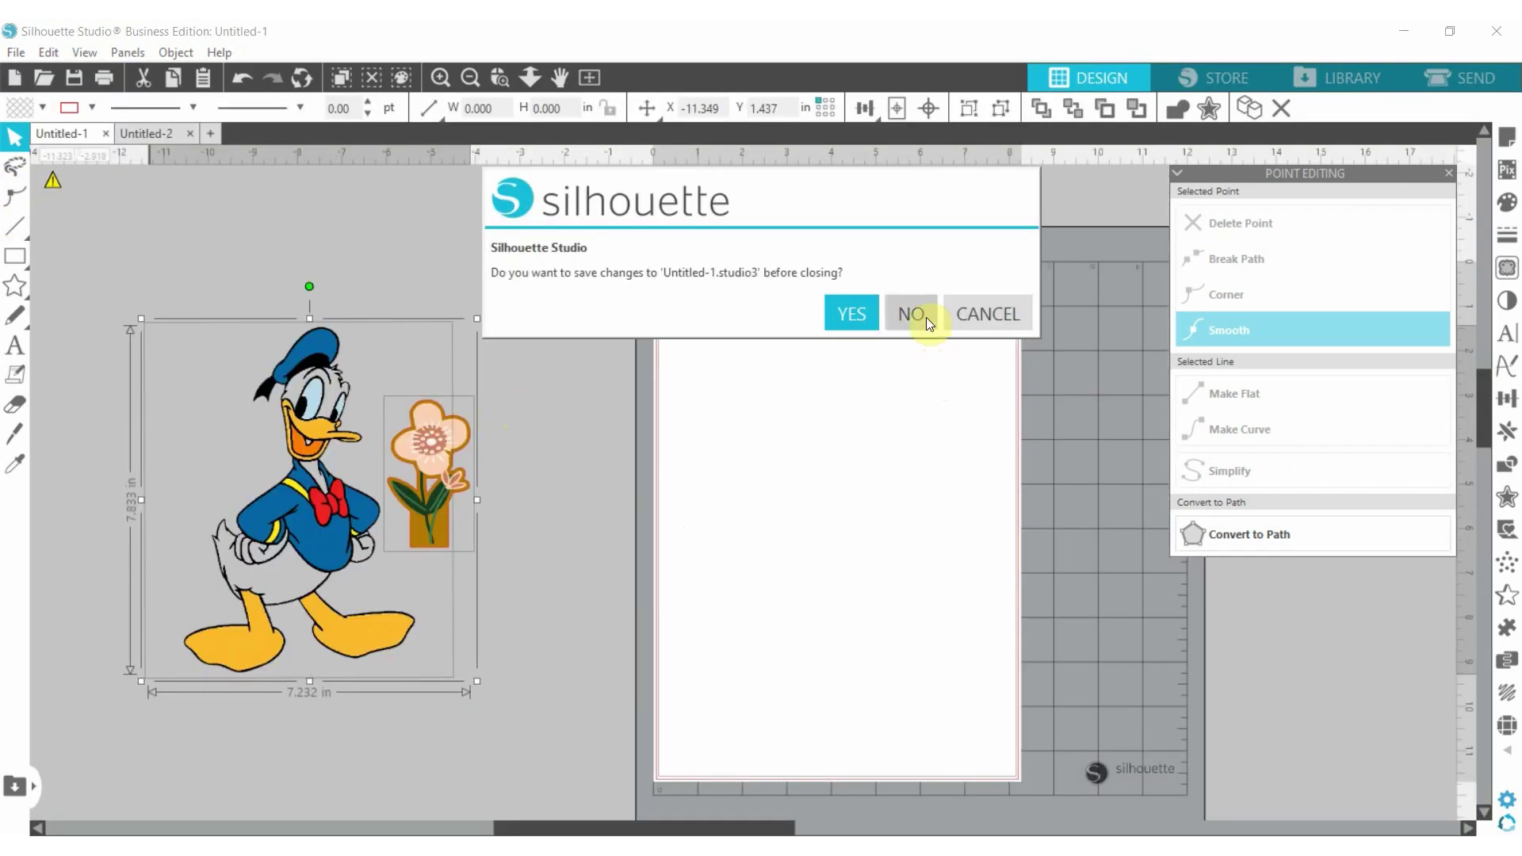
pyautogui.click(926, 317)
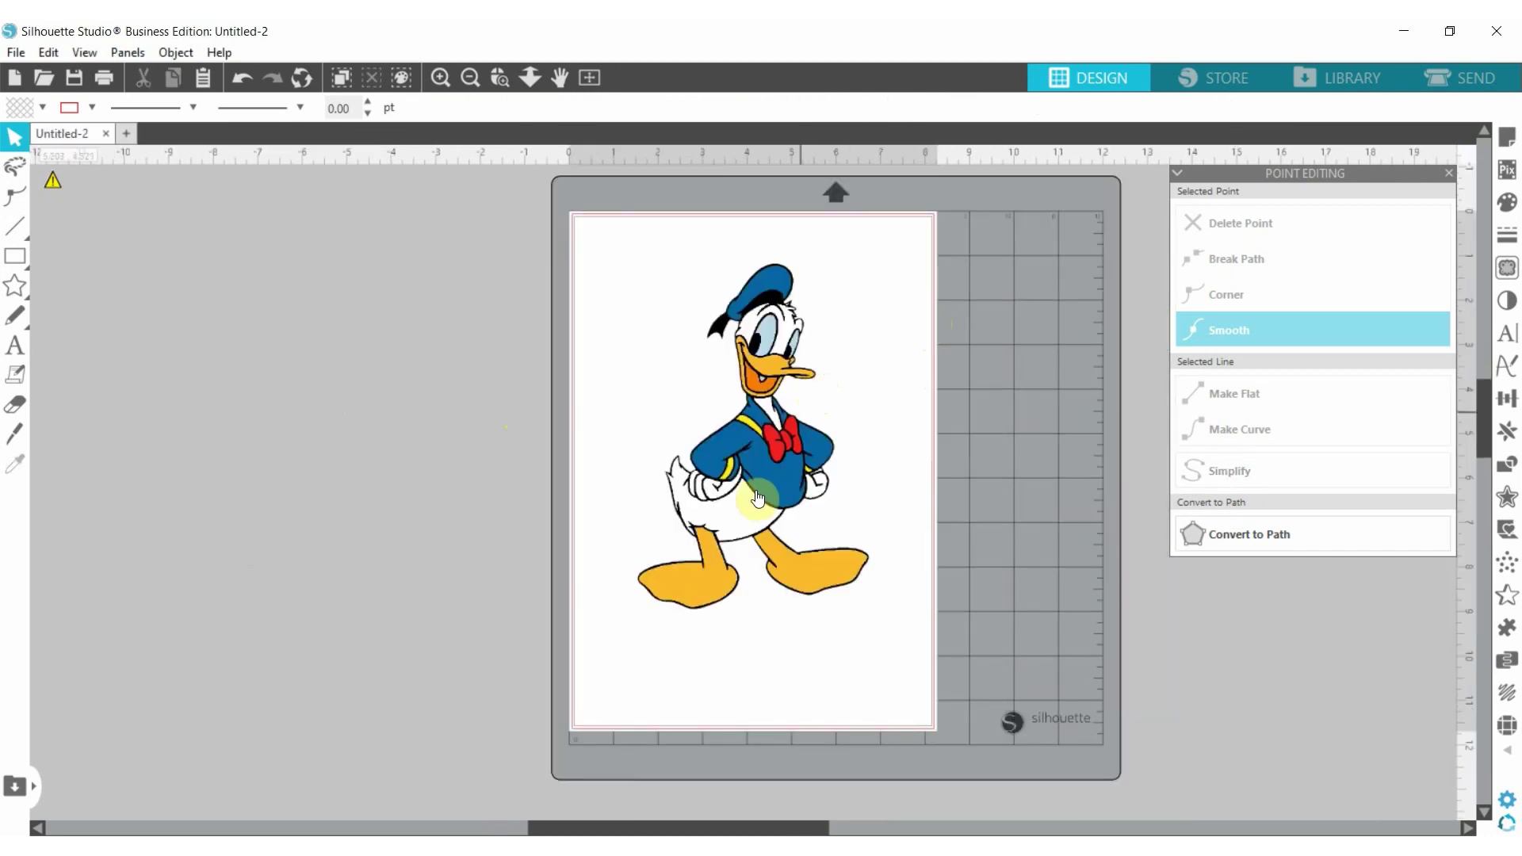
# Step: Enlarge the Donald Duck image to about 7.78 by 9.02 in and reposition it within the page
pyautogui.click(773, 511)
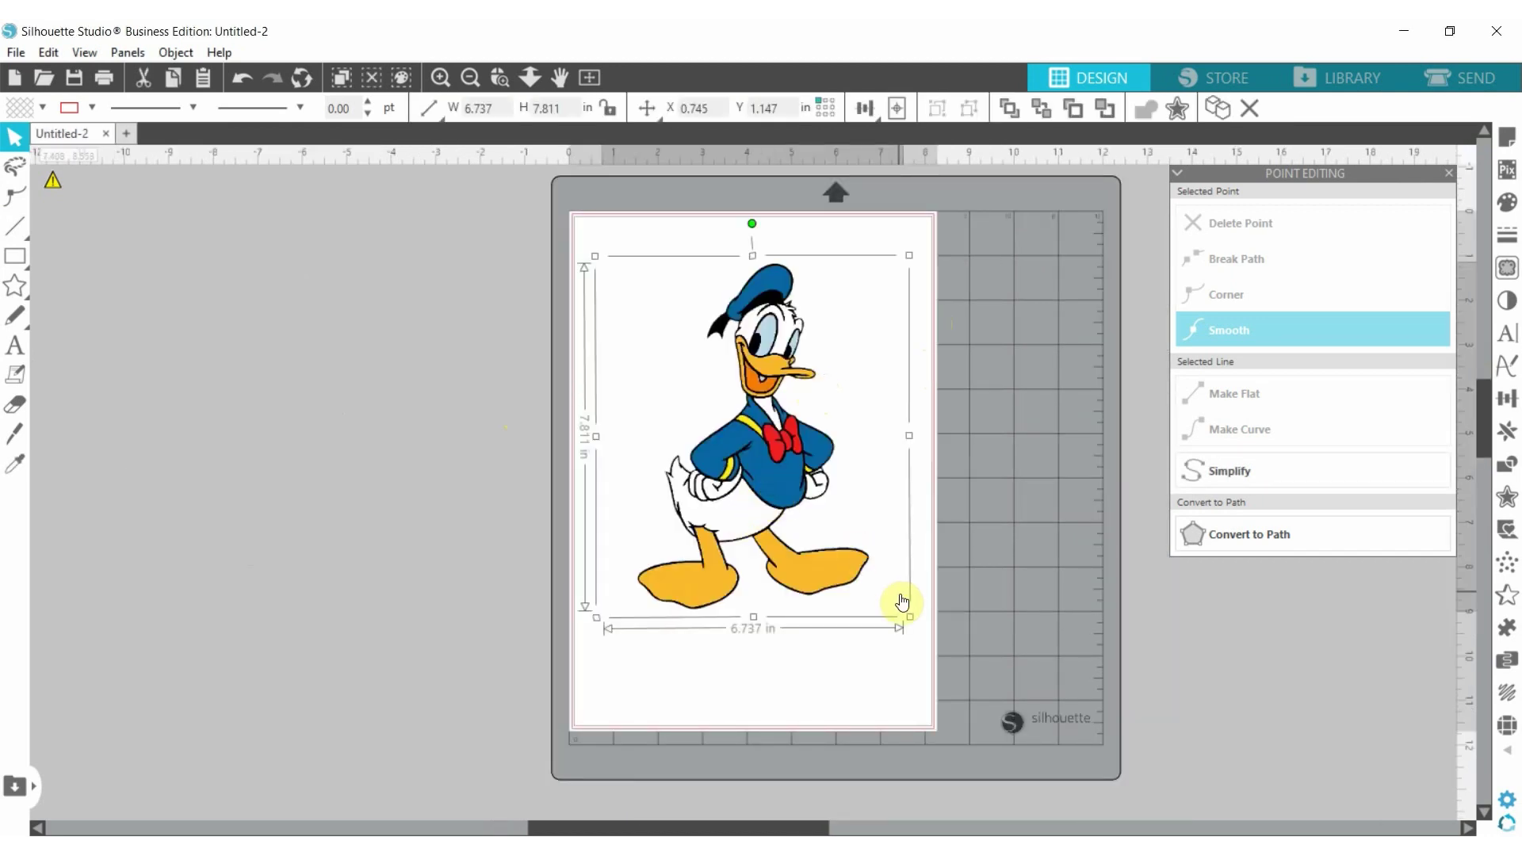
pyautogui.moveTo(910, 618); pyautogui.dragTo(937, 682)
pyautogui.moveTo(792, 507); pyautogui.dragTo(761, 532)
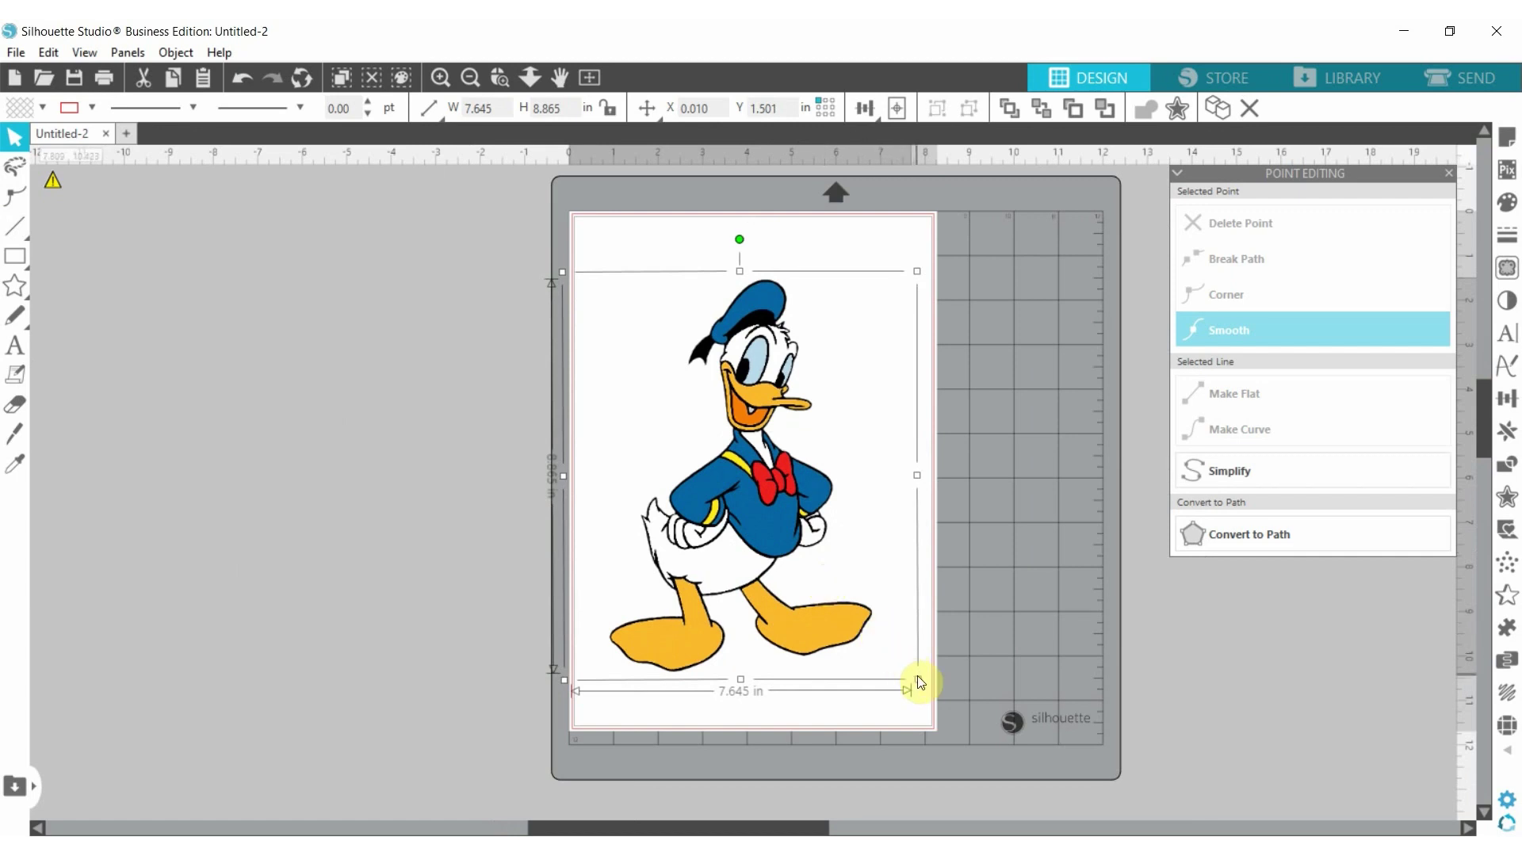
pyautogui.moveTo(917, 679); pyautogui.dragTo(924, 688)
pyautogui.moveTo(774, 537); pyautogui.dragTo(772, 537)
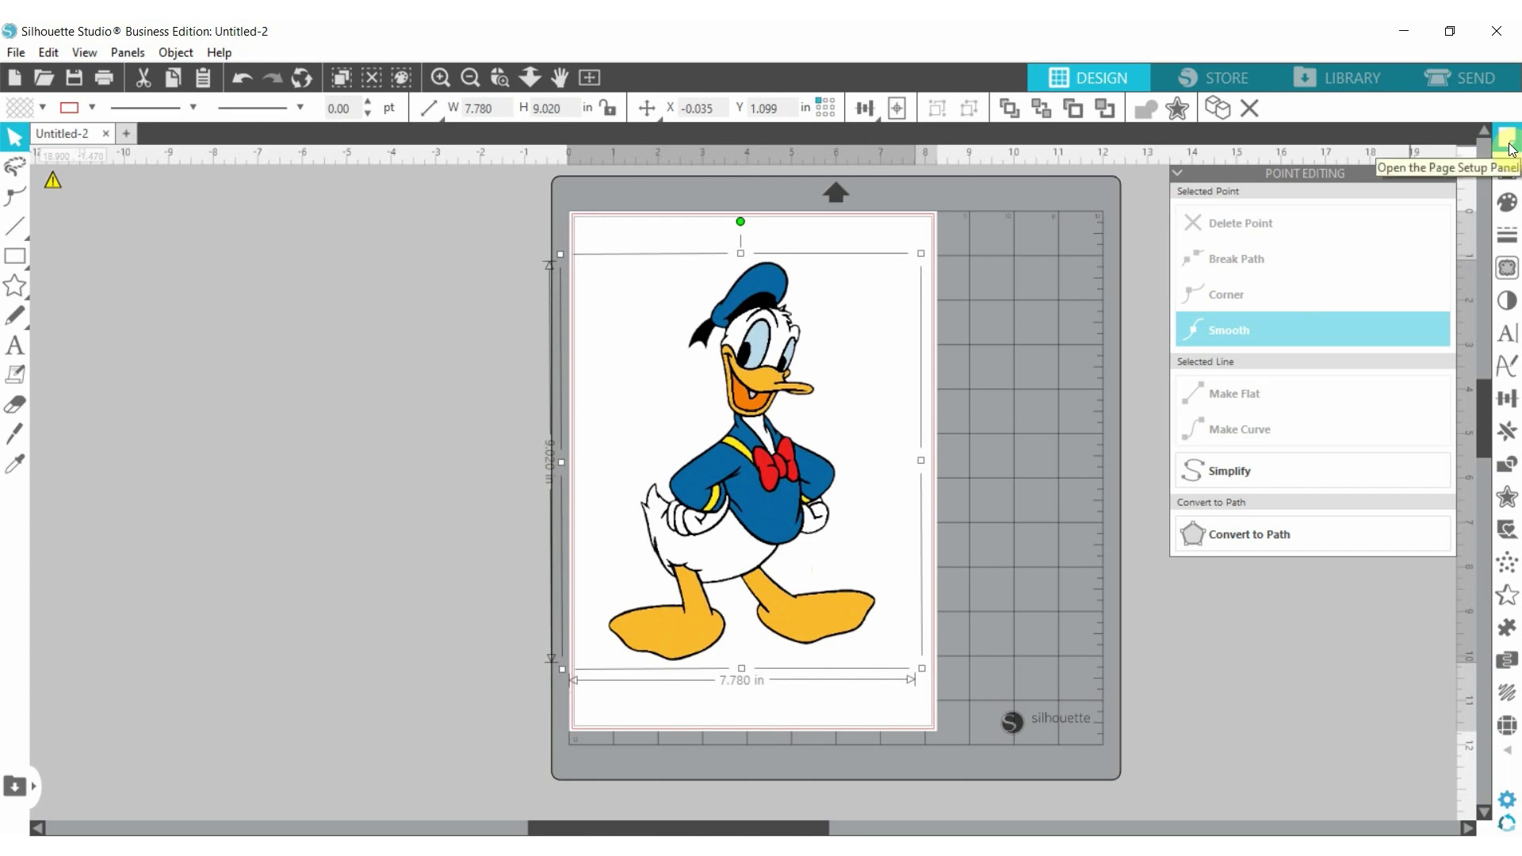
# Step: Trace the outer edge of Donald Duck using a trace area that encloses the whole figure
pyautogui.click(1508, 270)
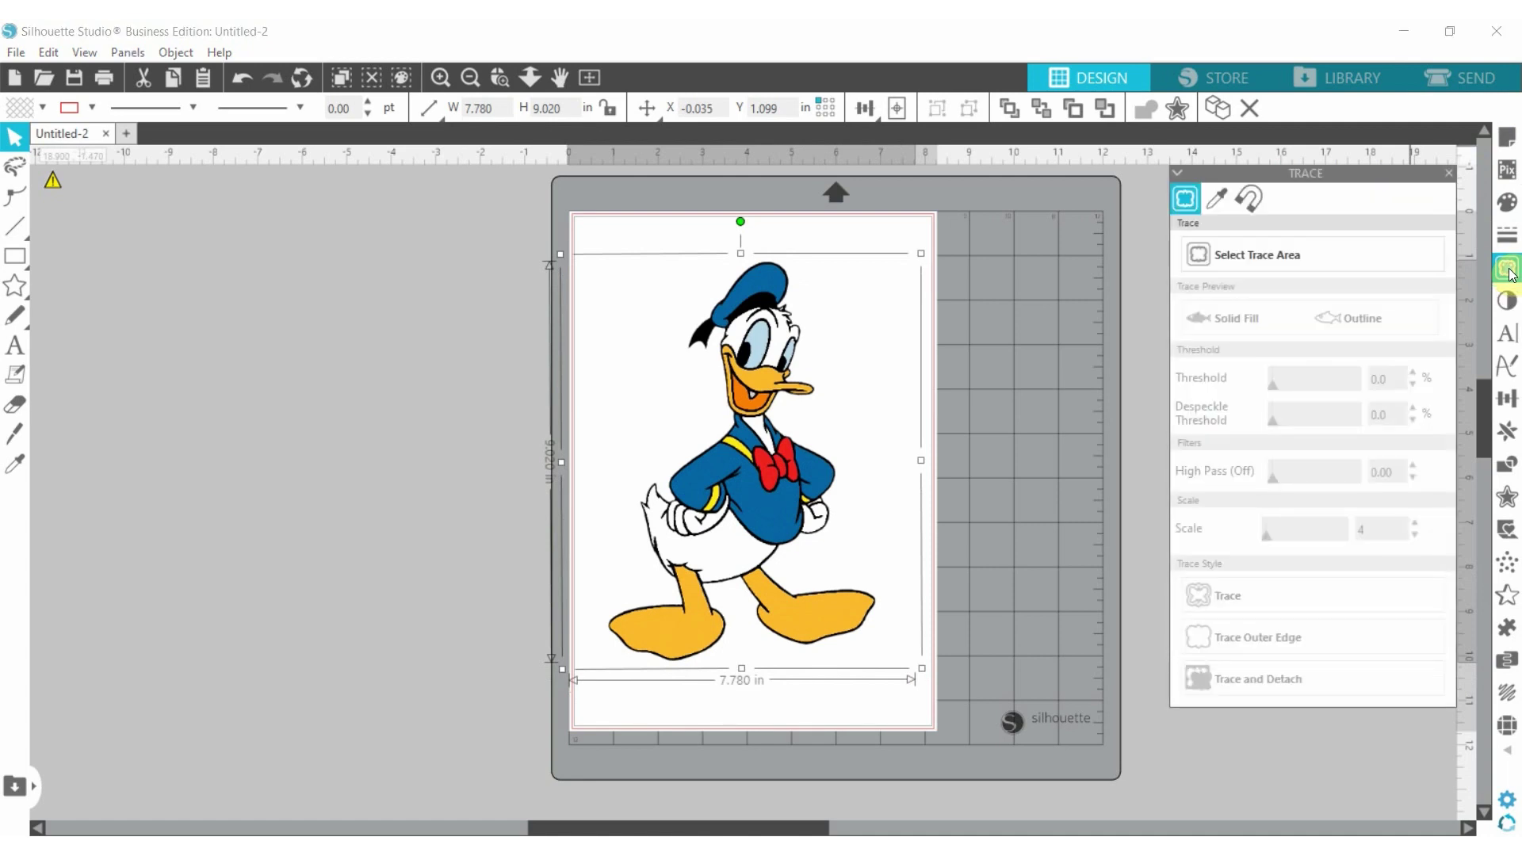
pyautogui.click(1302, 255)
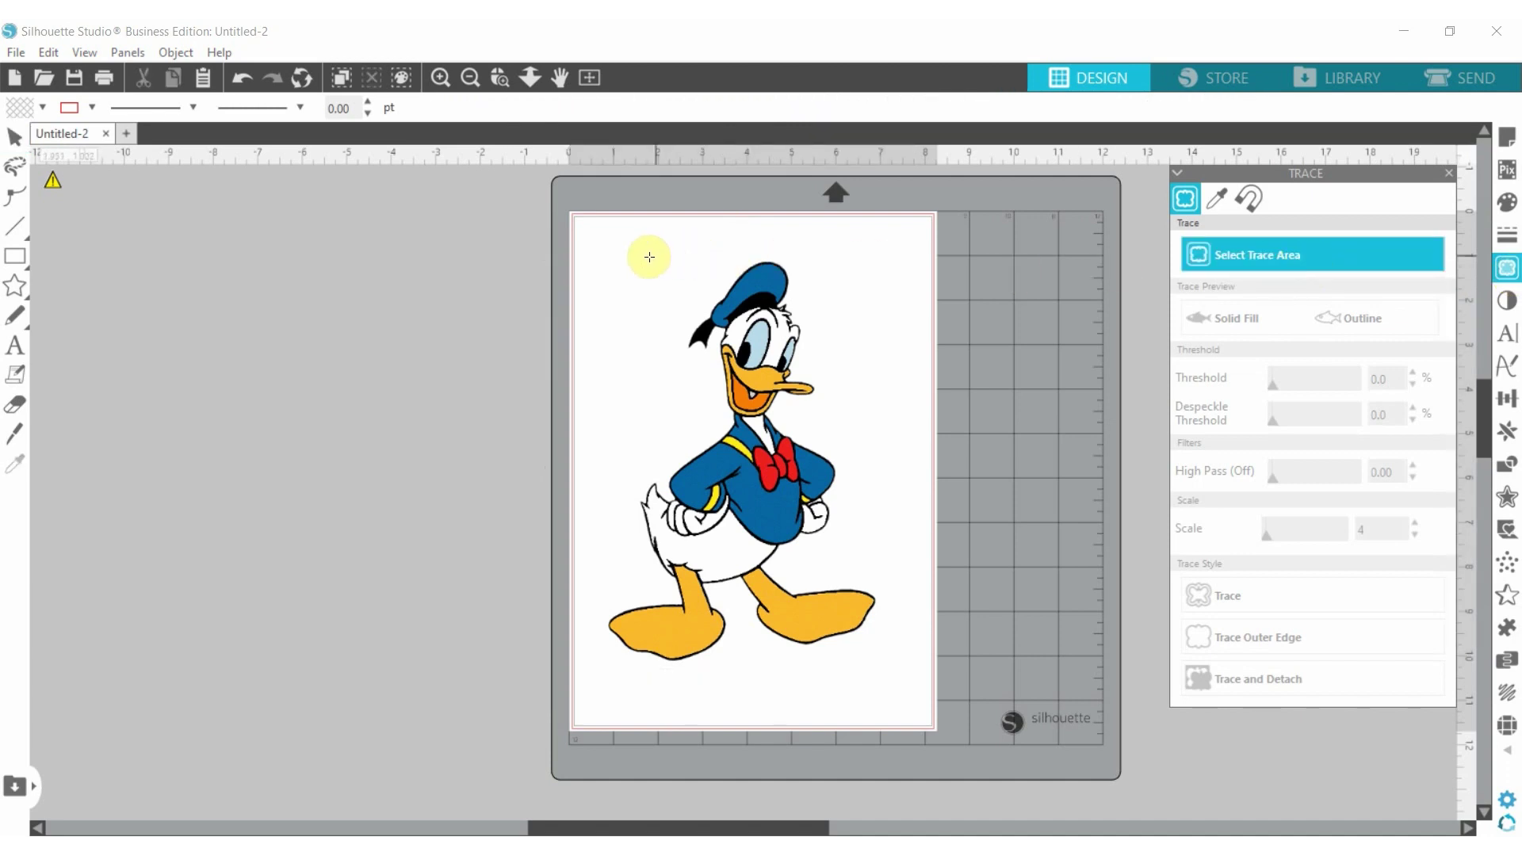
pyautogui.moveTo(588, 236)
pyautogui.mouseDown()
pyautogui.moveTo(768, 658)
pyautogui.moveTo(899, 712)
pyautogui.moveTo(928, 697)
pyautogui.moveTo(909, 686)
pyautogui.mouseUp()
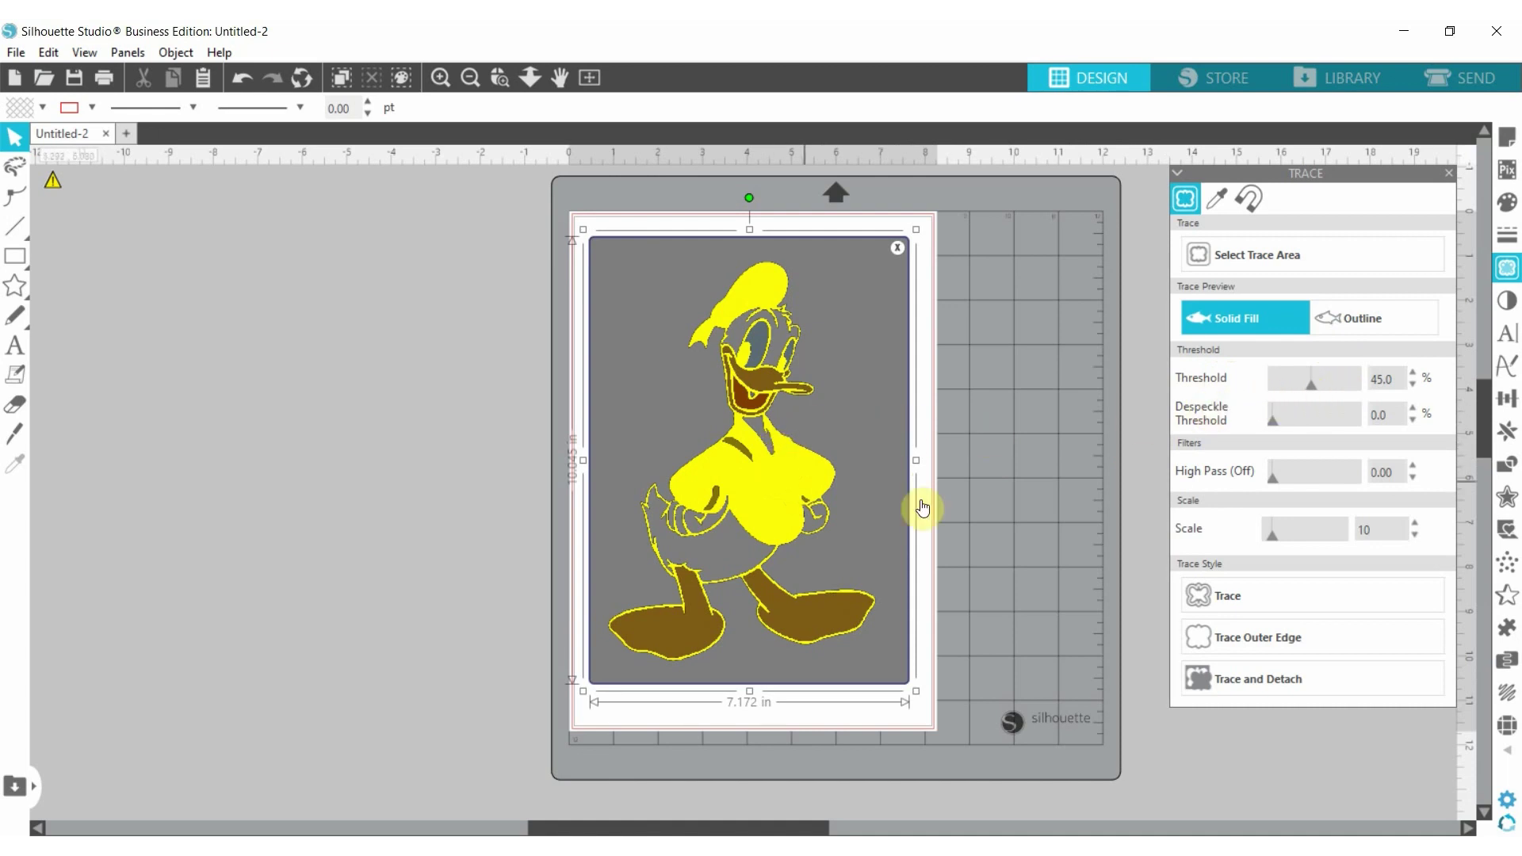
pyautogui.click(1254, 634)
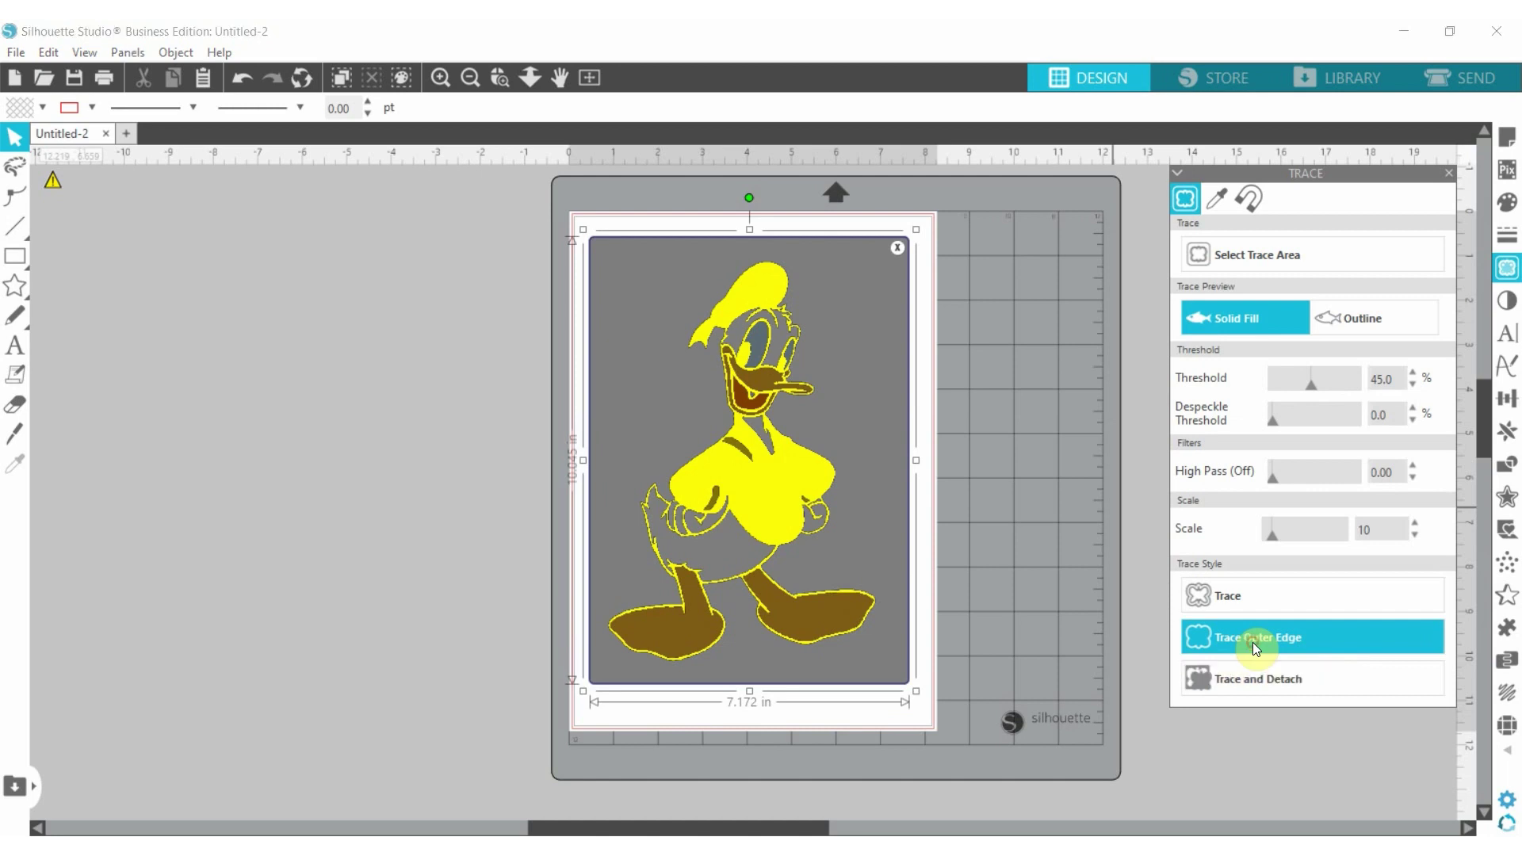
pyautogui.click(1252, 642)
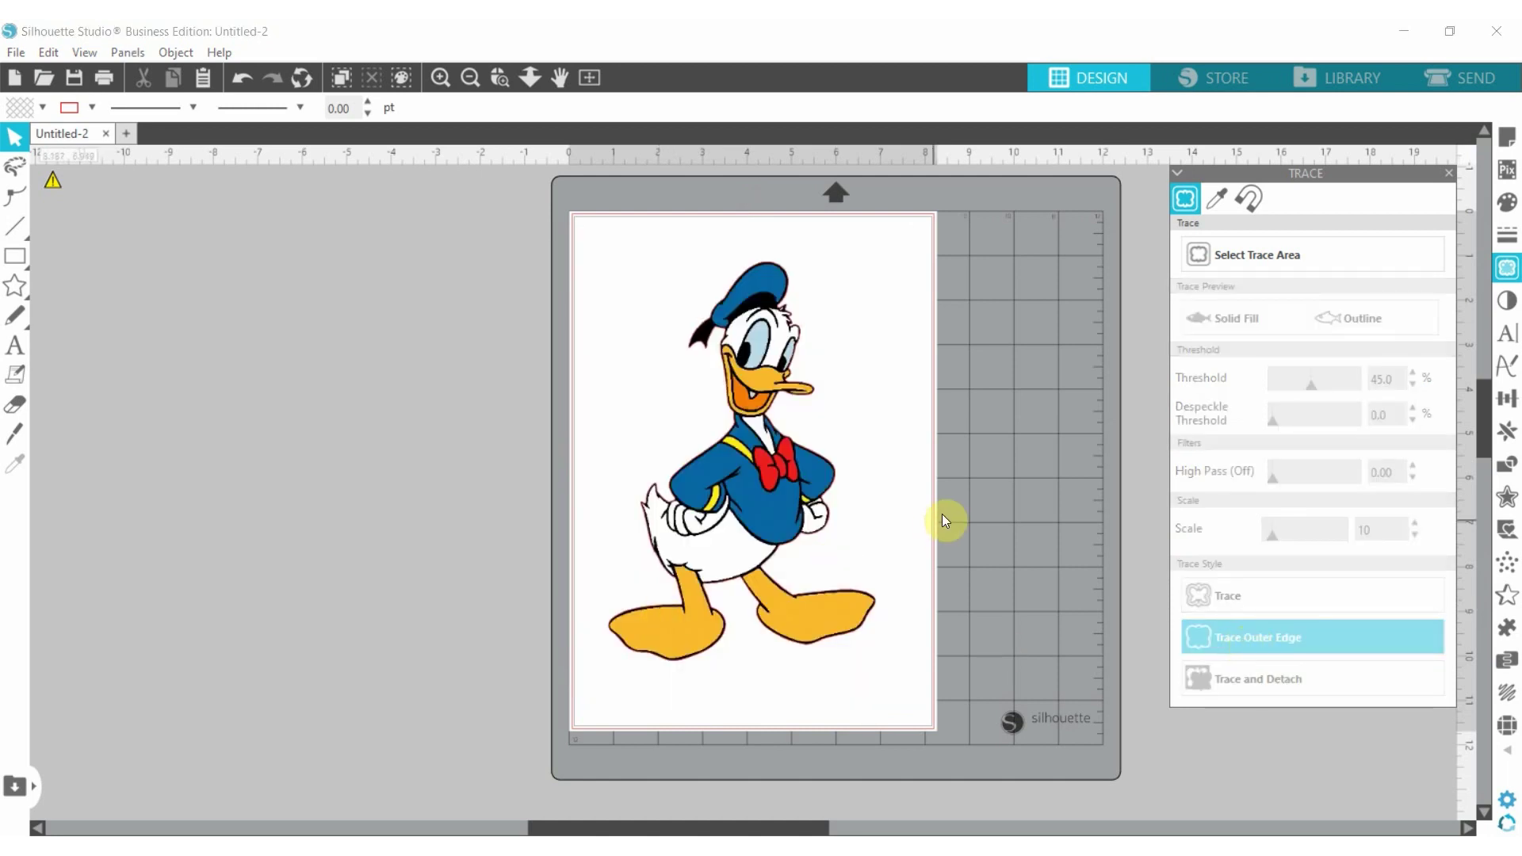
# Step: Duplicate the Donald Duck image beside the page and delete the original to inspect the traced outline alone
pyautogui.click(758, 482)
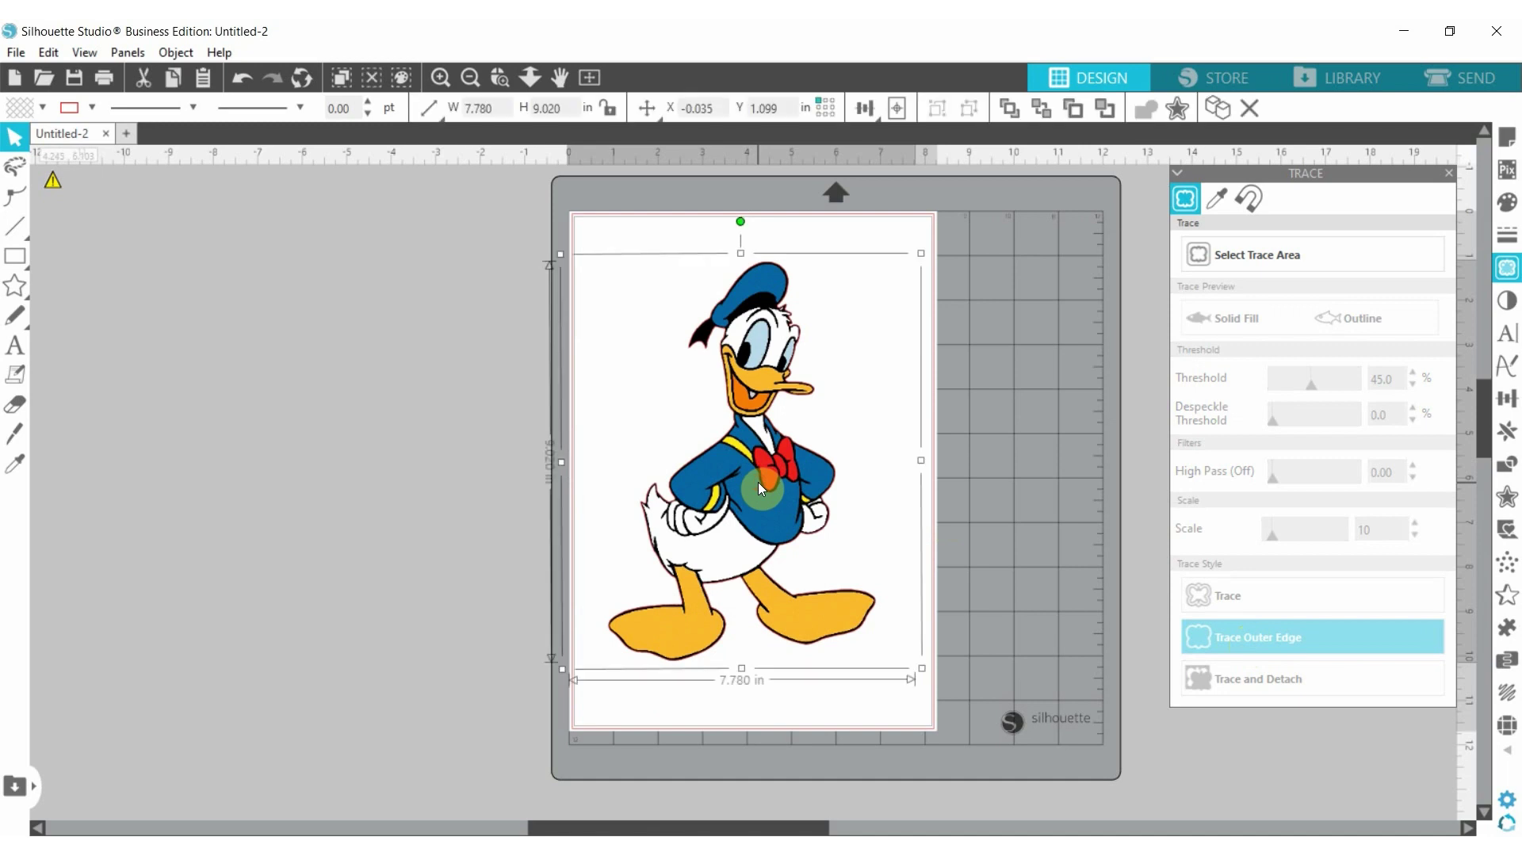
pyautogui.press('i')
pyautogui.hotkey('ctrl', 'd')
pyautogui.click(717, 482)
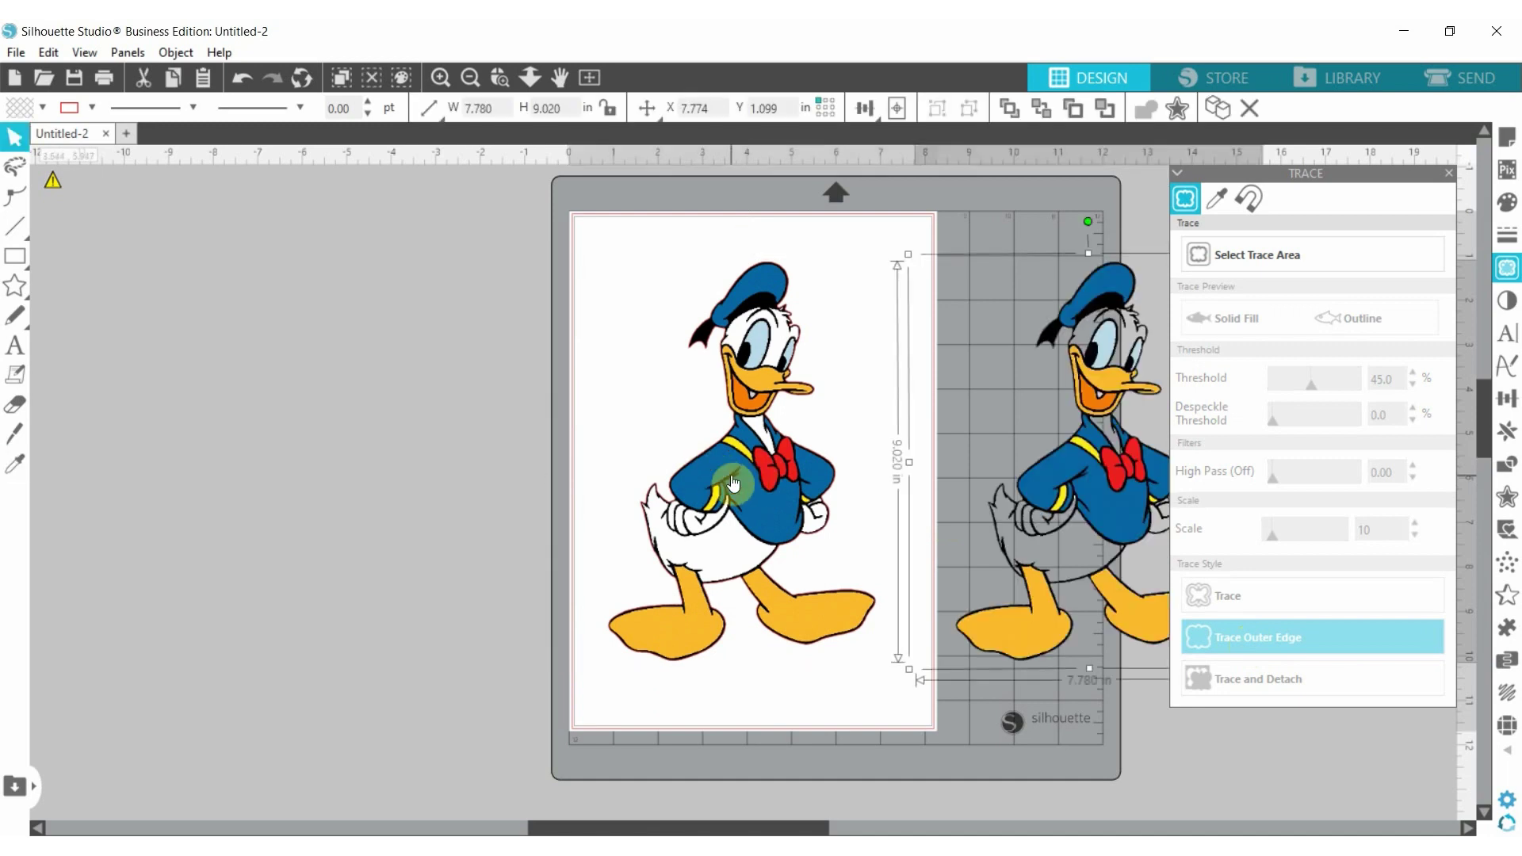
pyautogui.press('Delete')
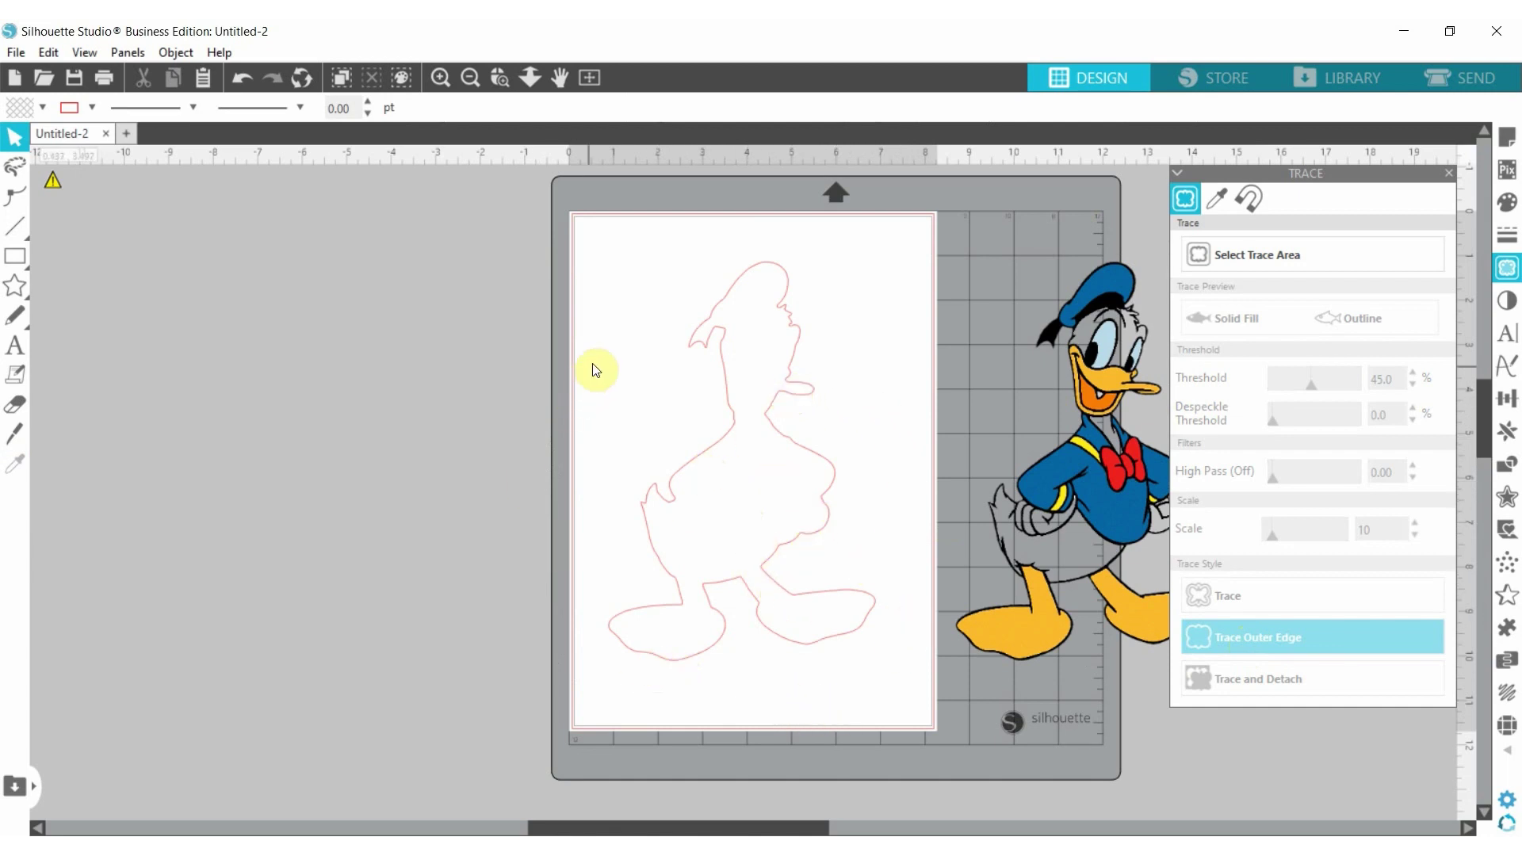
# Step: Restore the Donald Duck image over its traced outline and delete the duplicate beside the page
pyautogui.hotkey('ctrl', 'v')
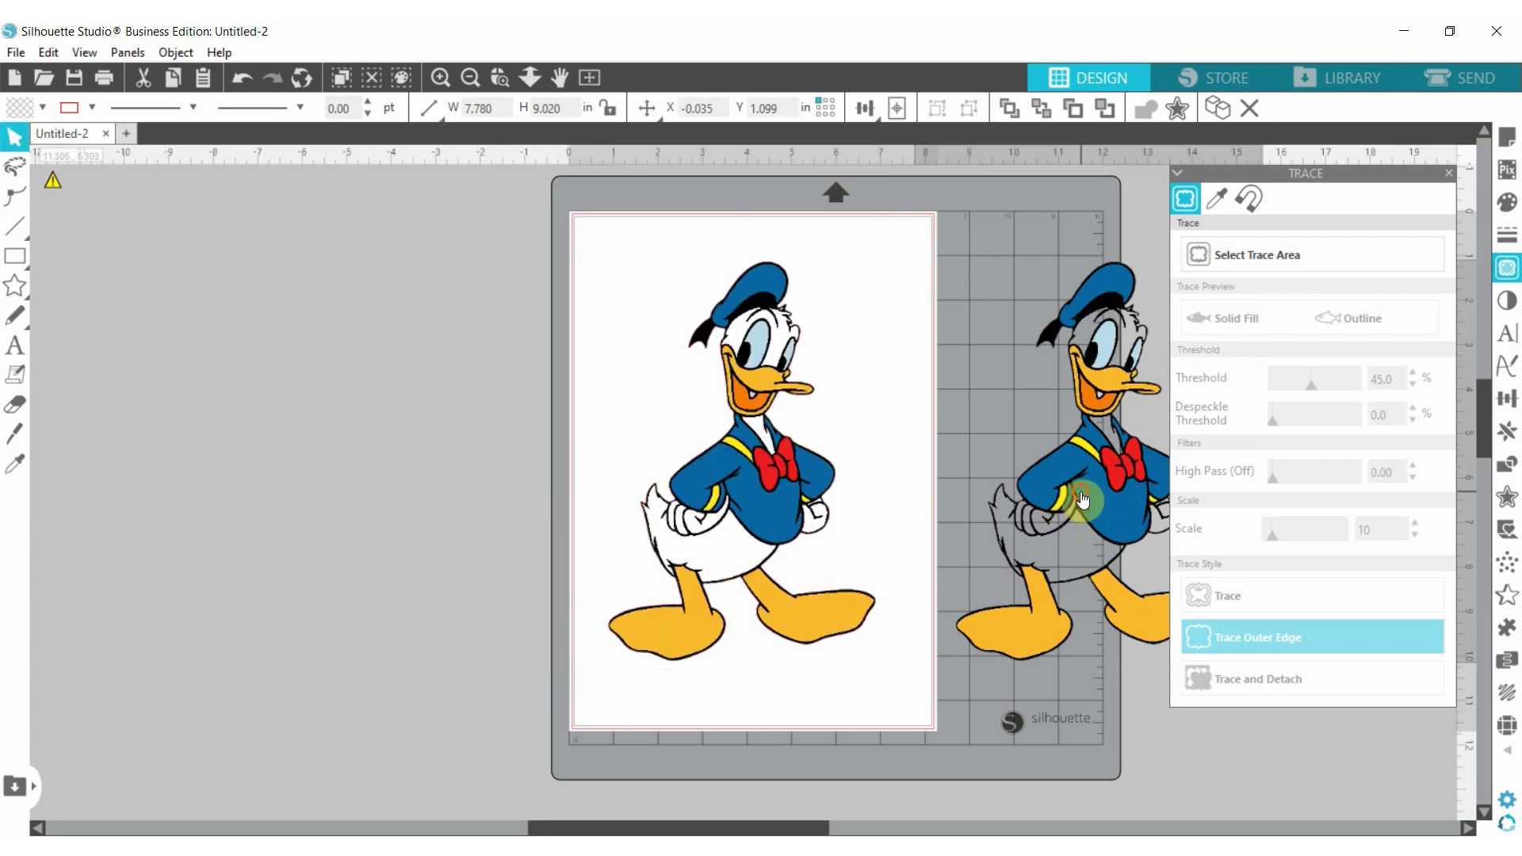
pyautogui.click(1081, 491)
pyautogui.press('Delete')
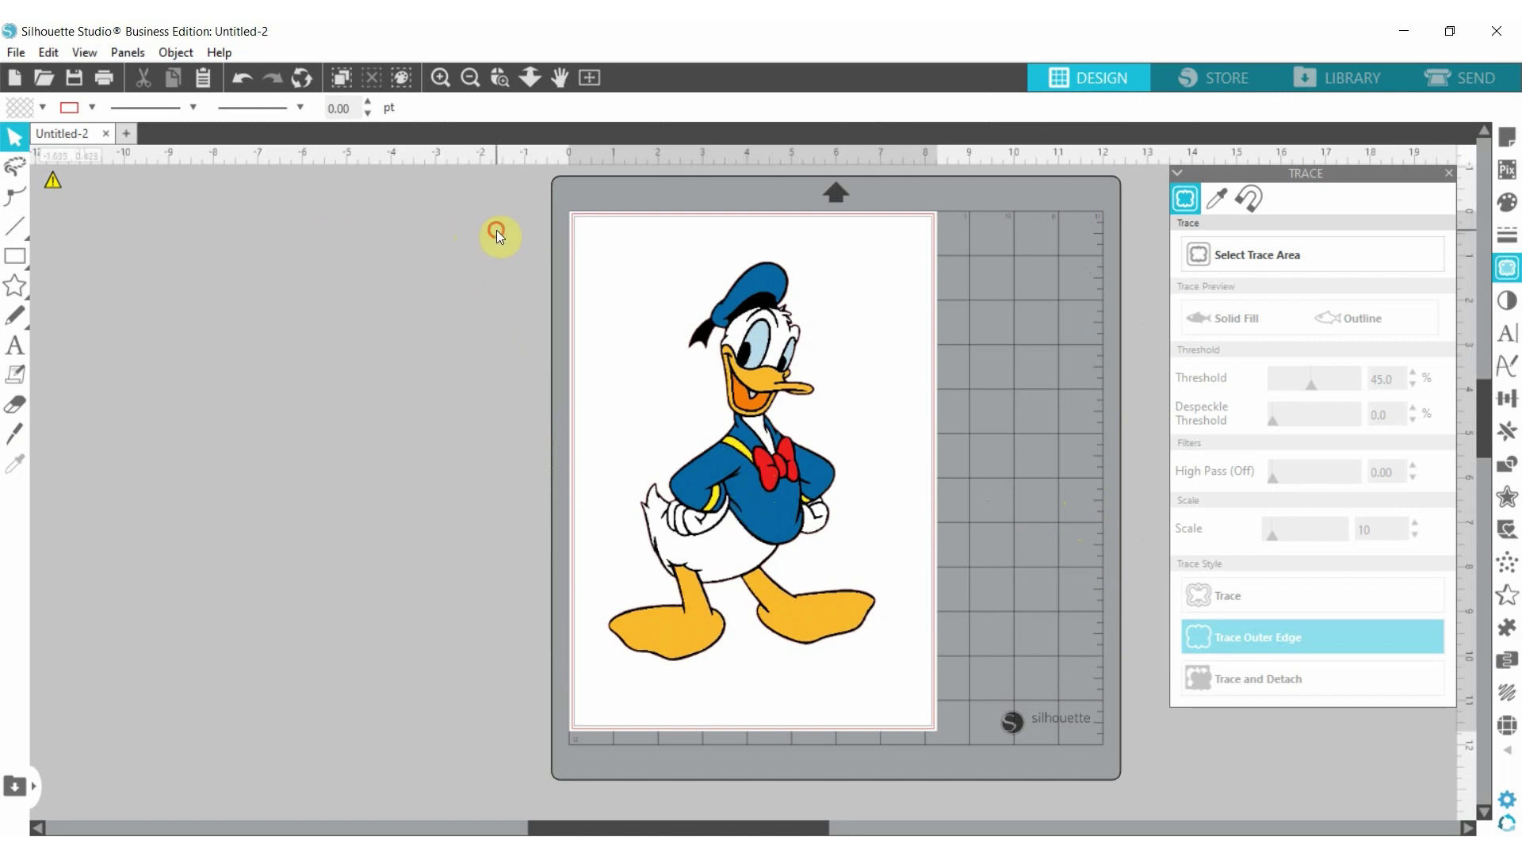
# Step: Group the Donald Duck image with its traced outline and reposition the group on the page
pyautogui.moveTo(496, 230); pyautogui.dragTo(857, 656)
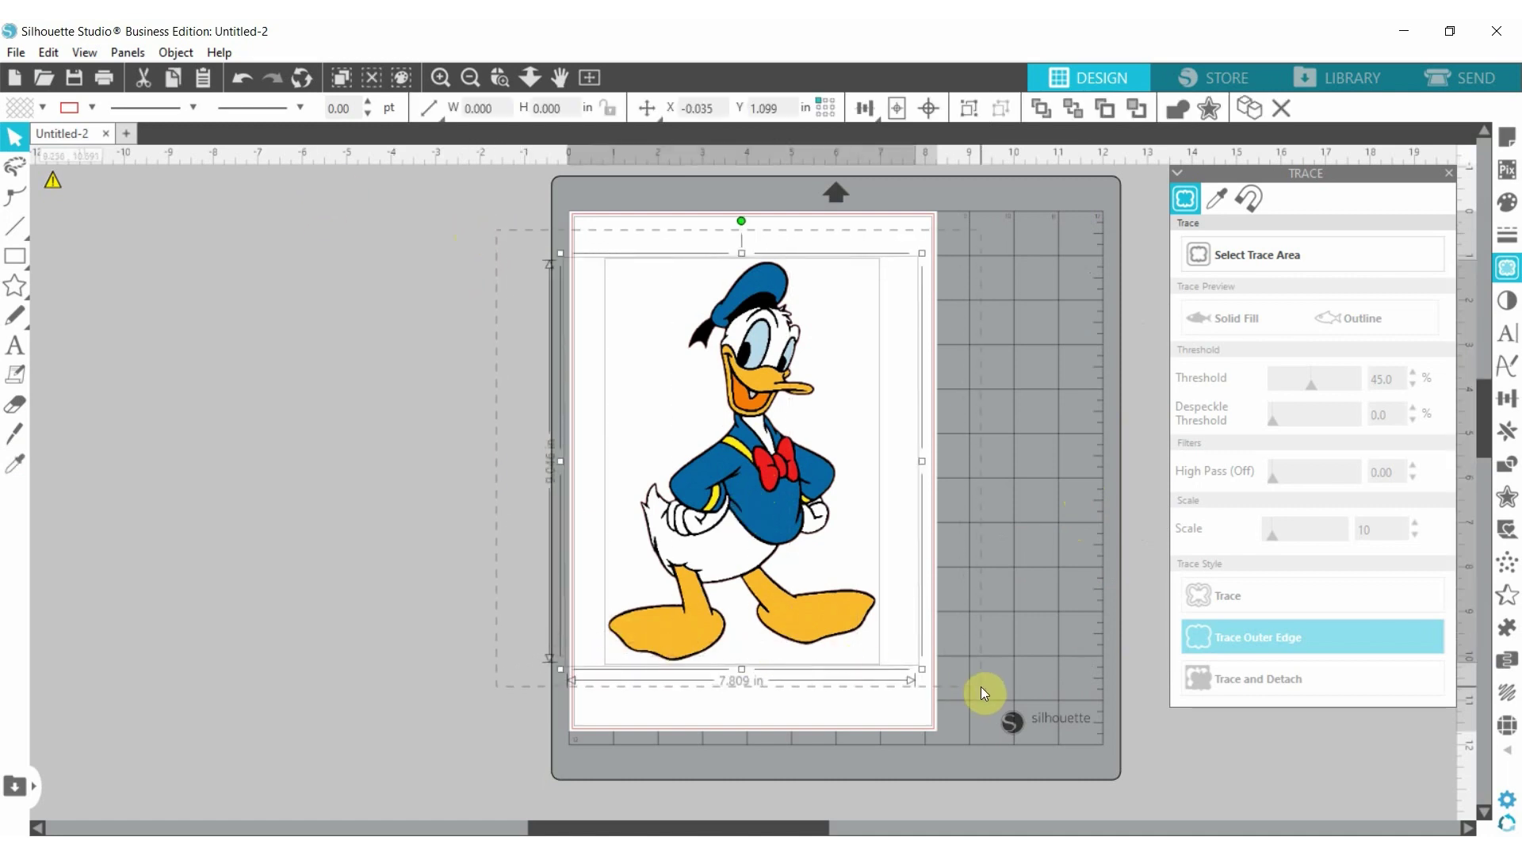
pyautogui.click(974, 109)
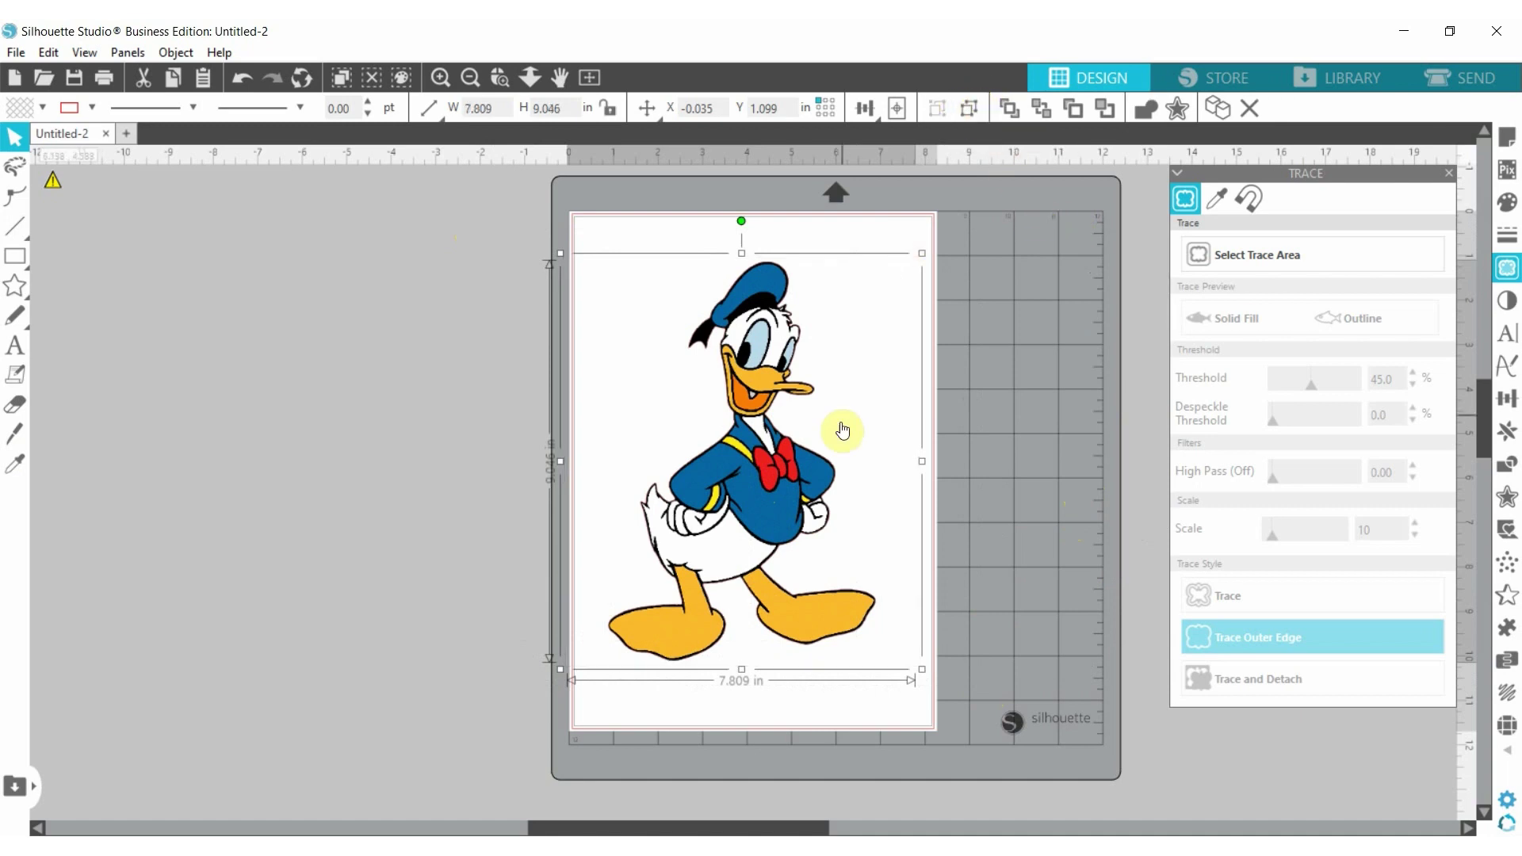
pyautogui.moveTo(758, 512)
pyautogui.mouseDown()
pyautogui.moveTo(819, 516)
pyautogui.moveTo(792, 536)
pyautogui.moveTo(722, 518)
pyautogui.moveTo(755, 507)
pyautogui.moveTo(775, 535)
pyautogui.mouseUp()
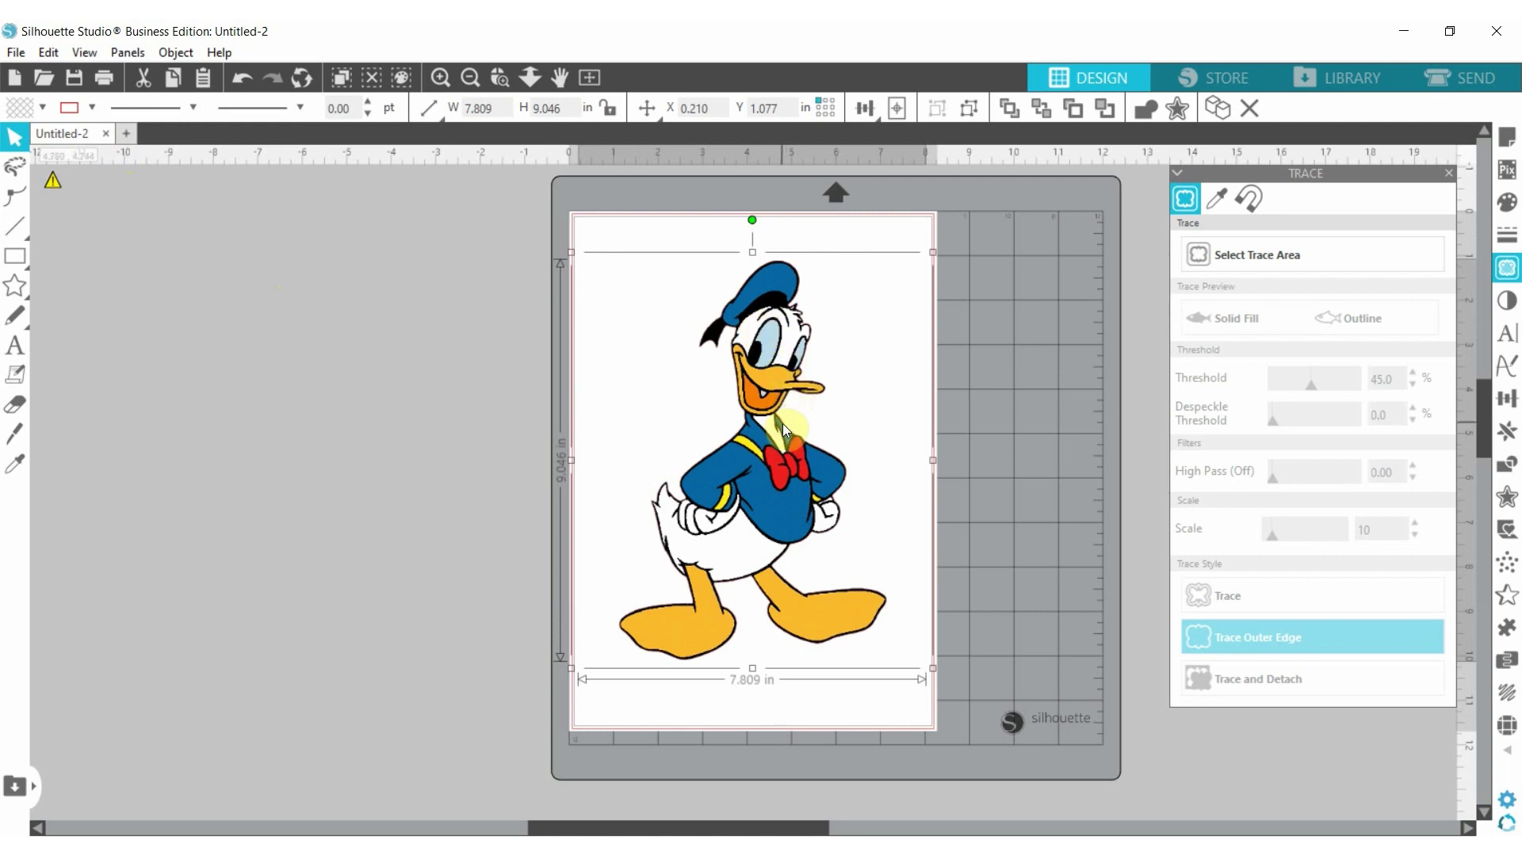
pyautogui.moveTo(780, 430); pyautogui.dragTo(778, 442)
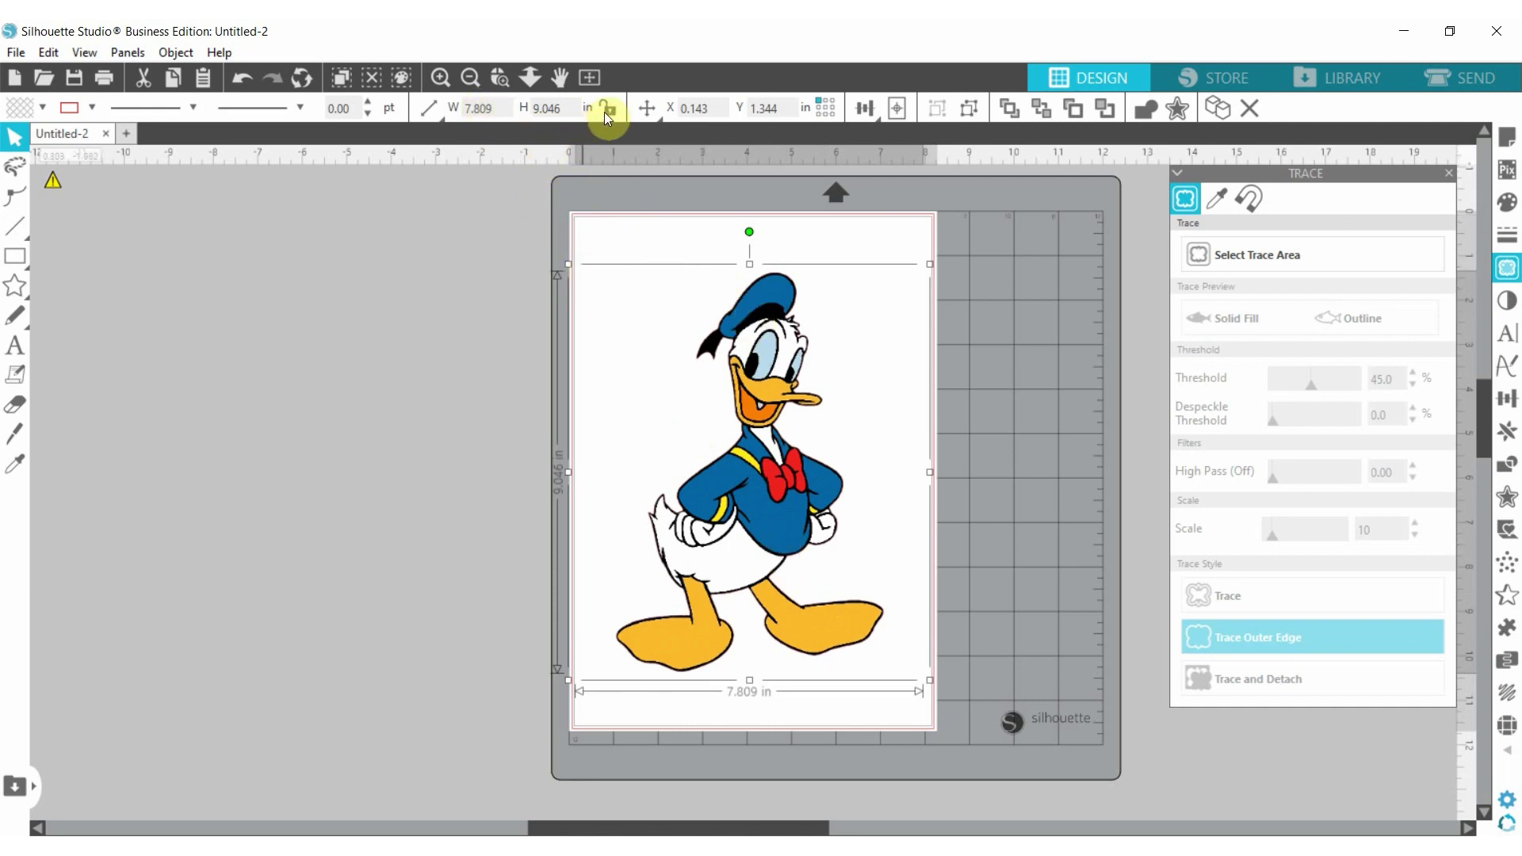
# Step: Resize the Donald Duck group proportionally to a width of 8 in and reposition it on the page
pyautogui.click(498, 109)
pyautogui.press('BackSpace')
pyautogui.press('BackSpace')
pyautogui.press('BackSpace')
pyautogui.press('BackSpace')
pyautogui.press('BackSpace')
pyautogui.write('8')
pyautogui.press('Return')
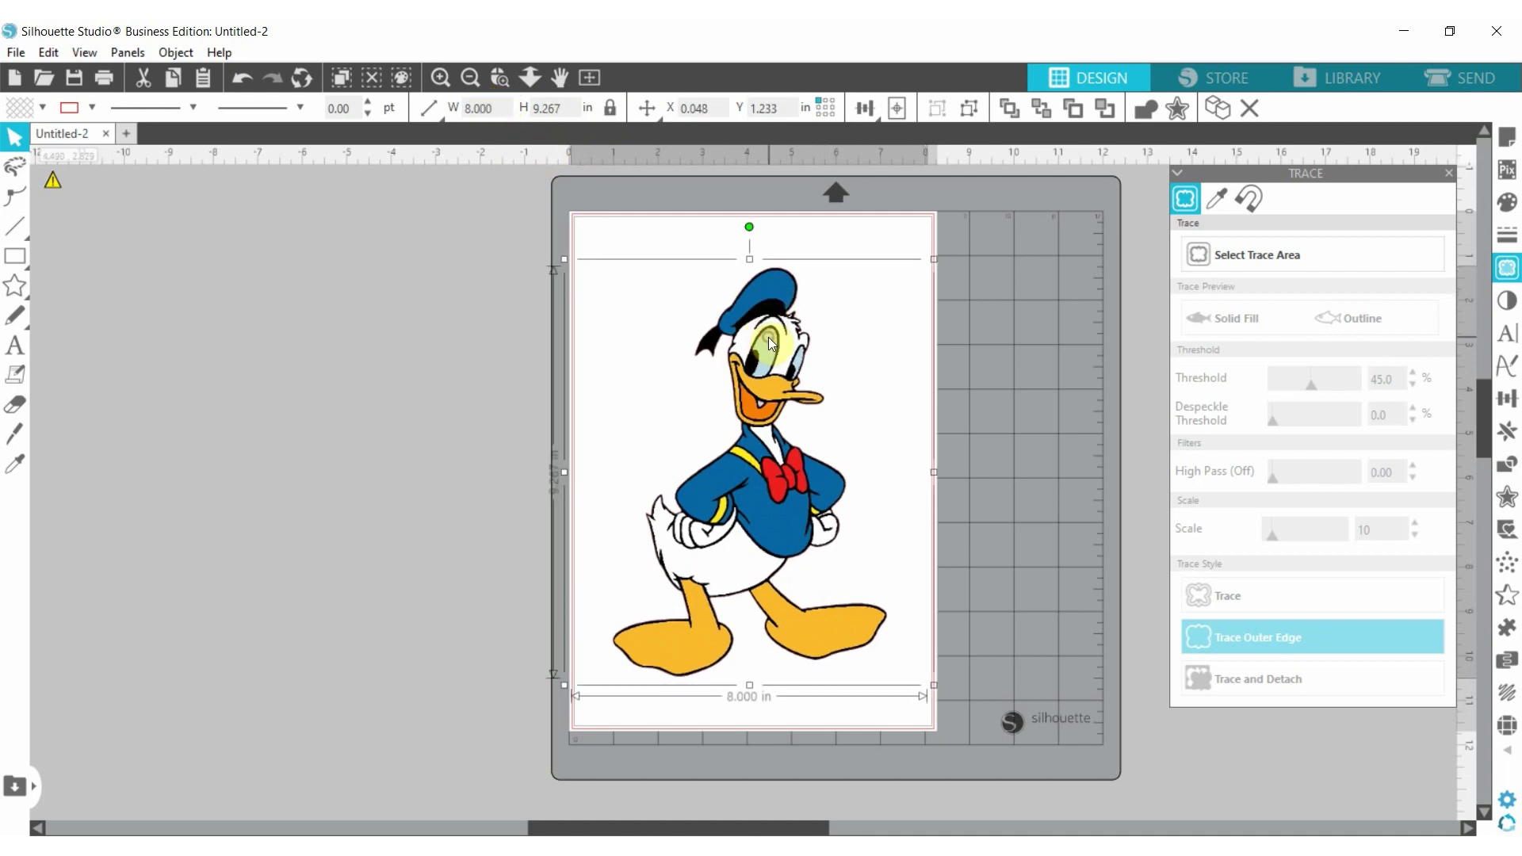
pyautogui.moveTo(768, 336); pyautogui.dragTo(763, 342)
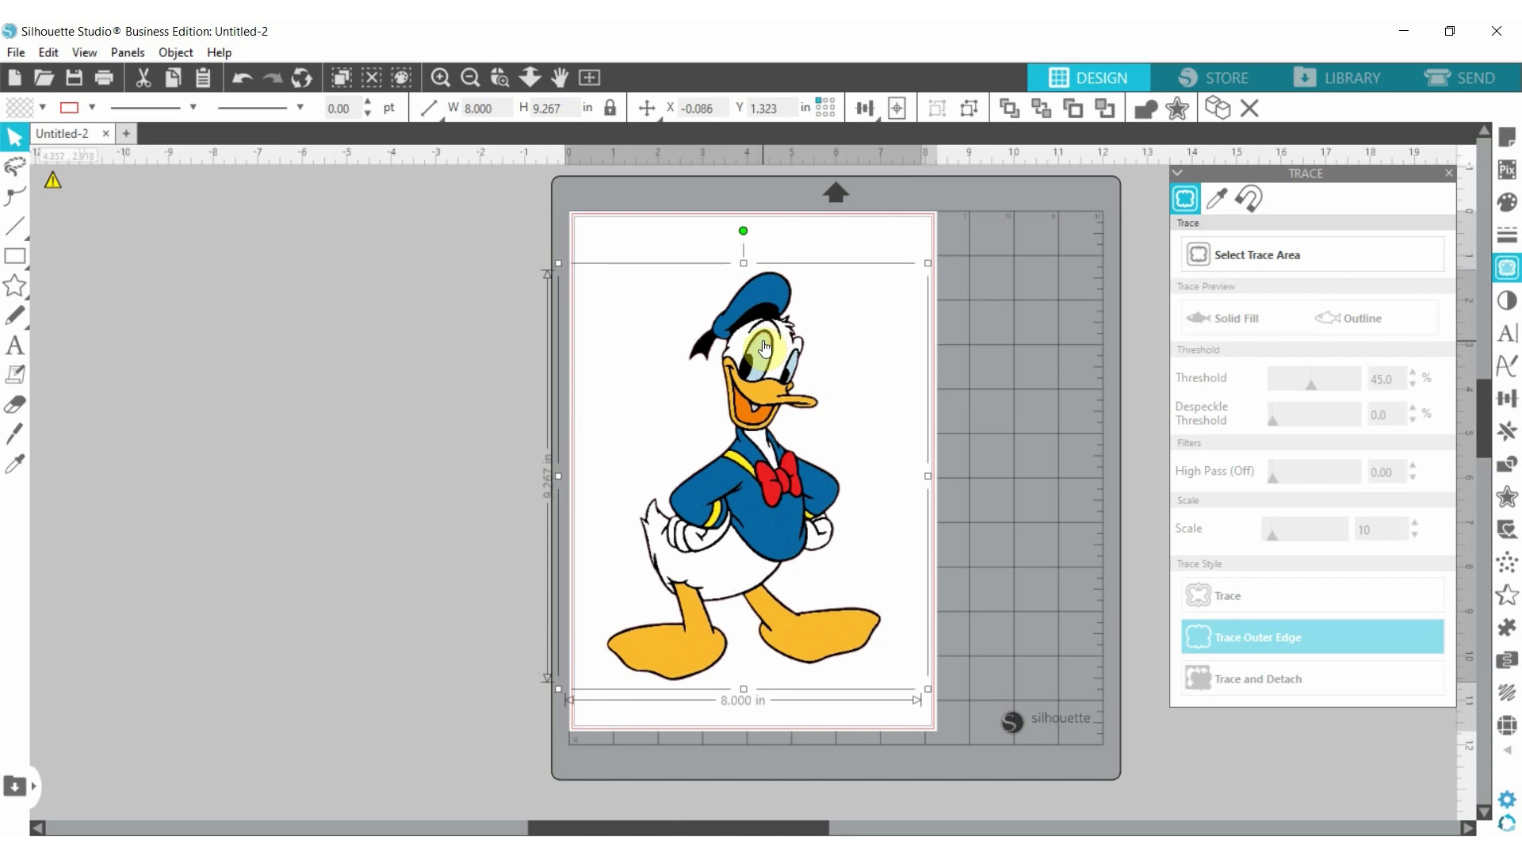
pyautogui.click(840, 247)
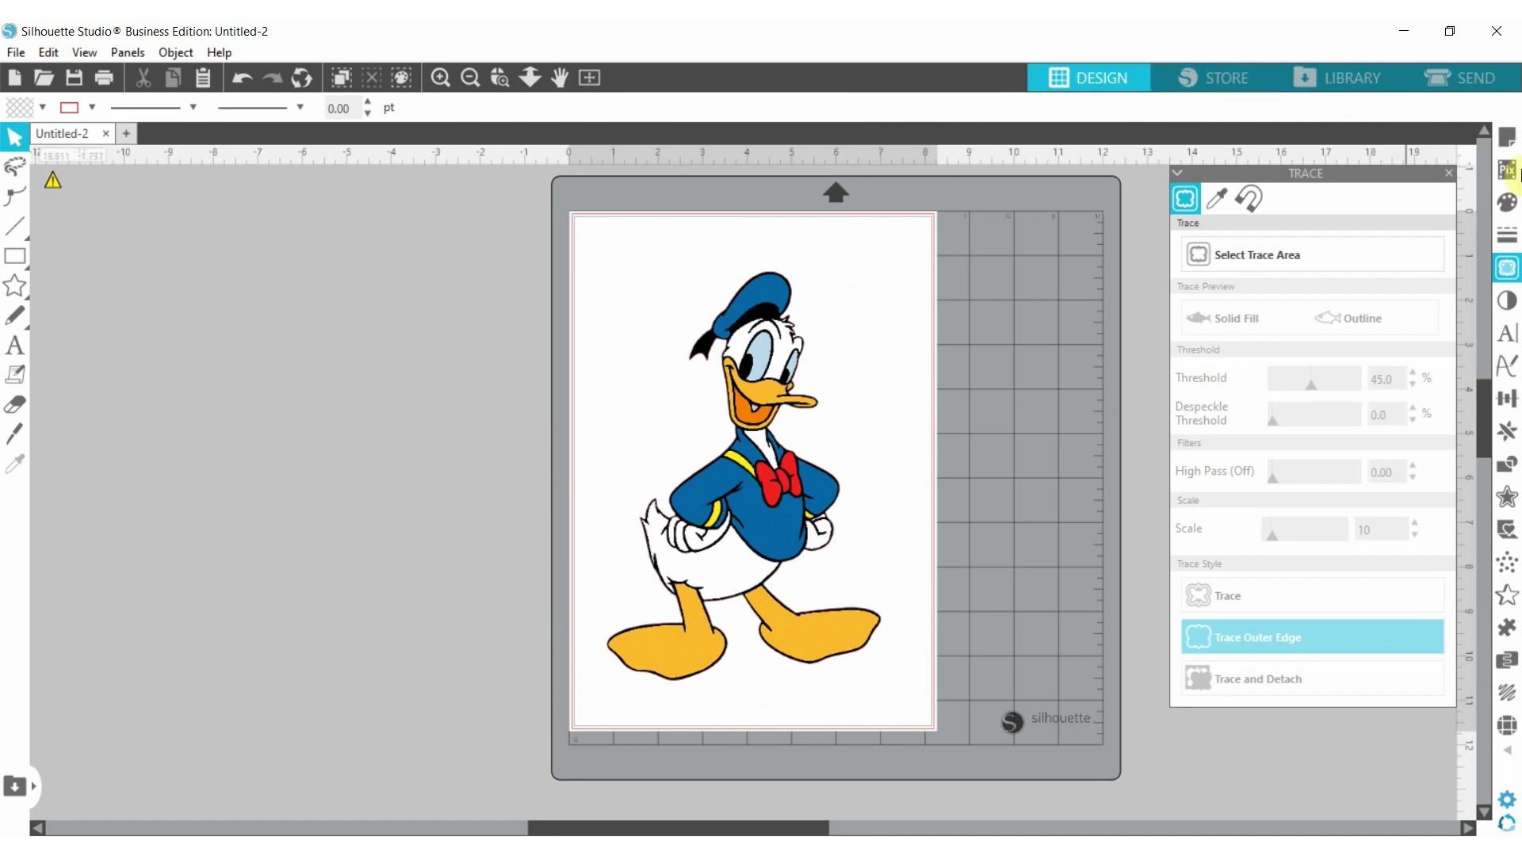
# Step: Turn on registration marks in the page setup
pyautogui.click(1505, 139)
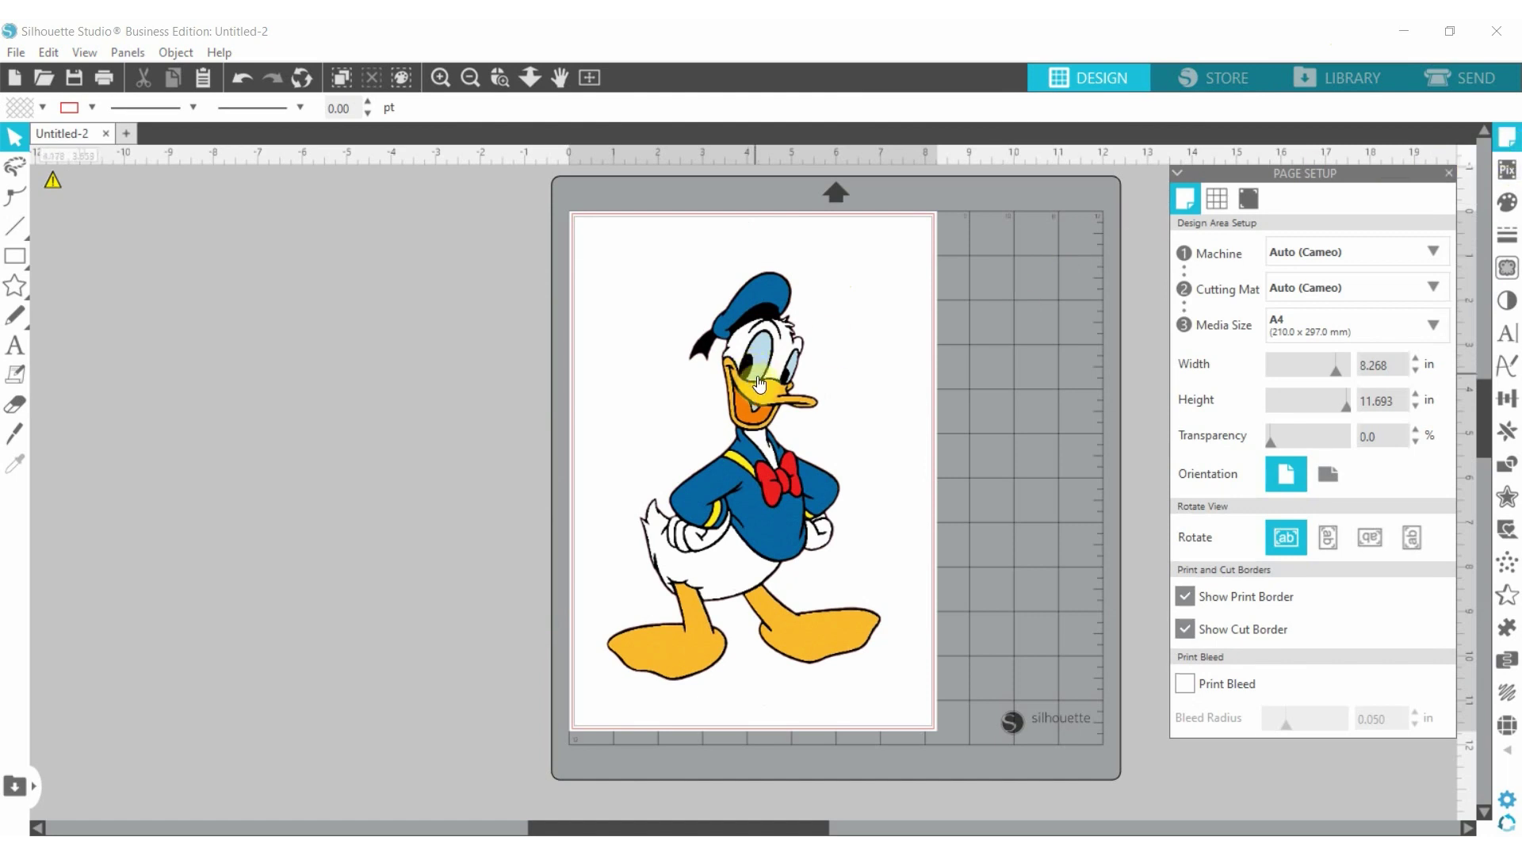
pyautogui.click(1246, 199)
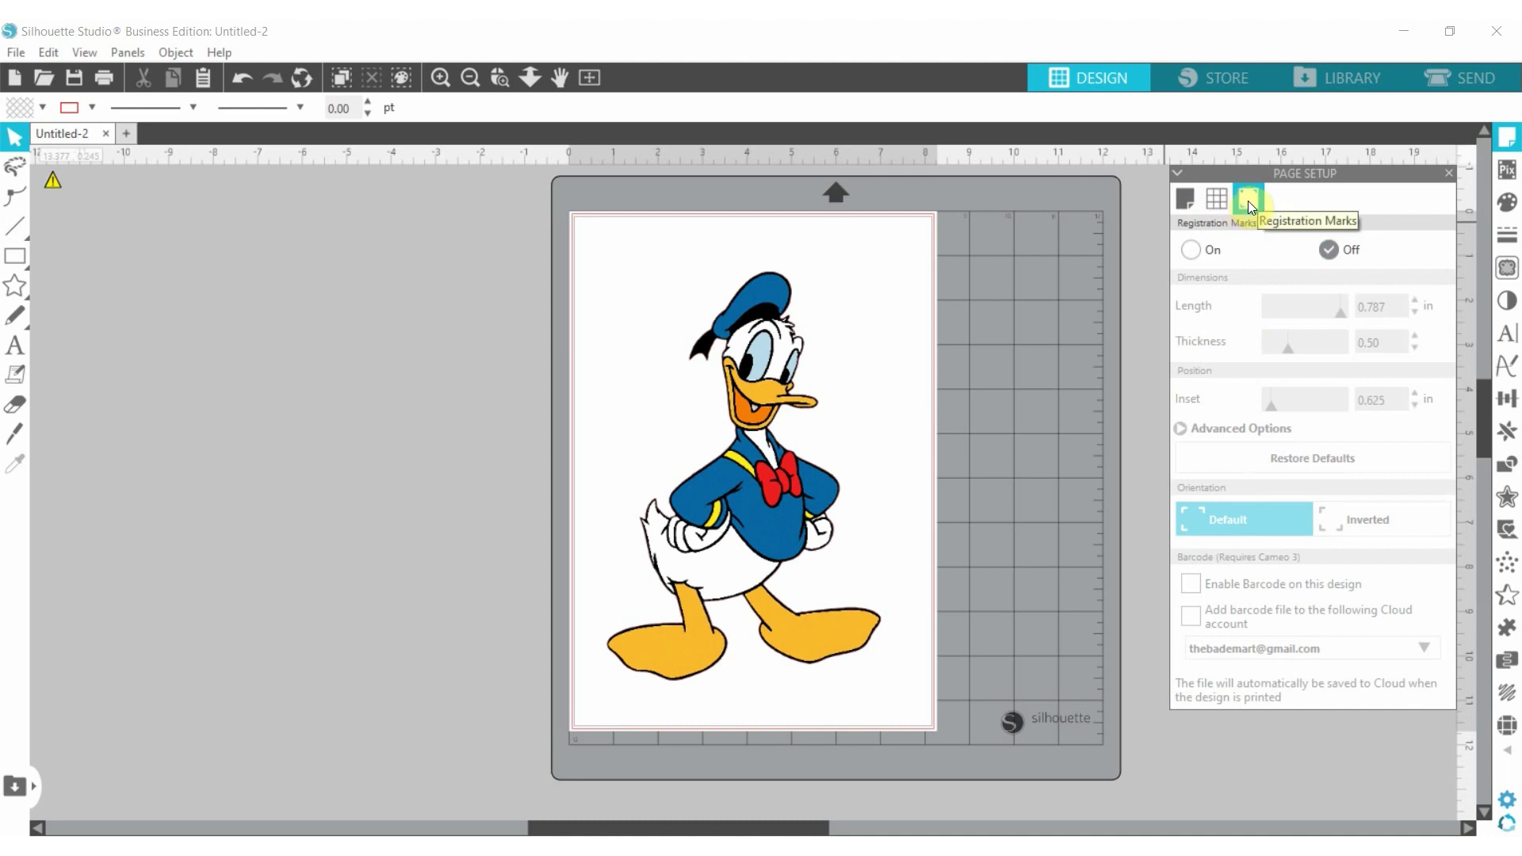
pyautogui.click(1187, 251)
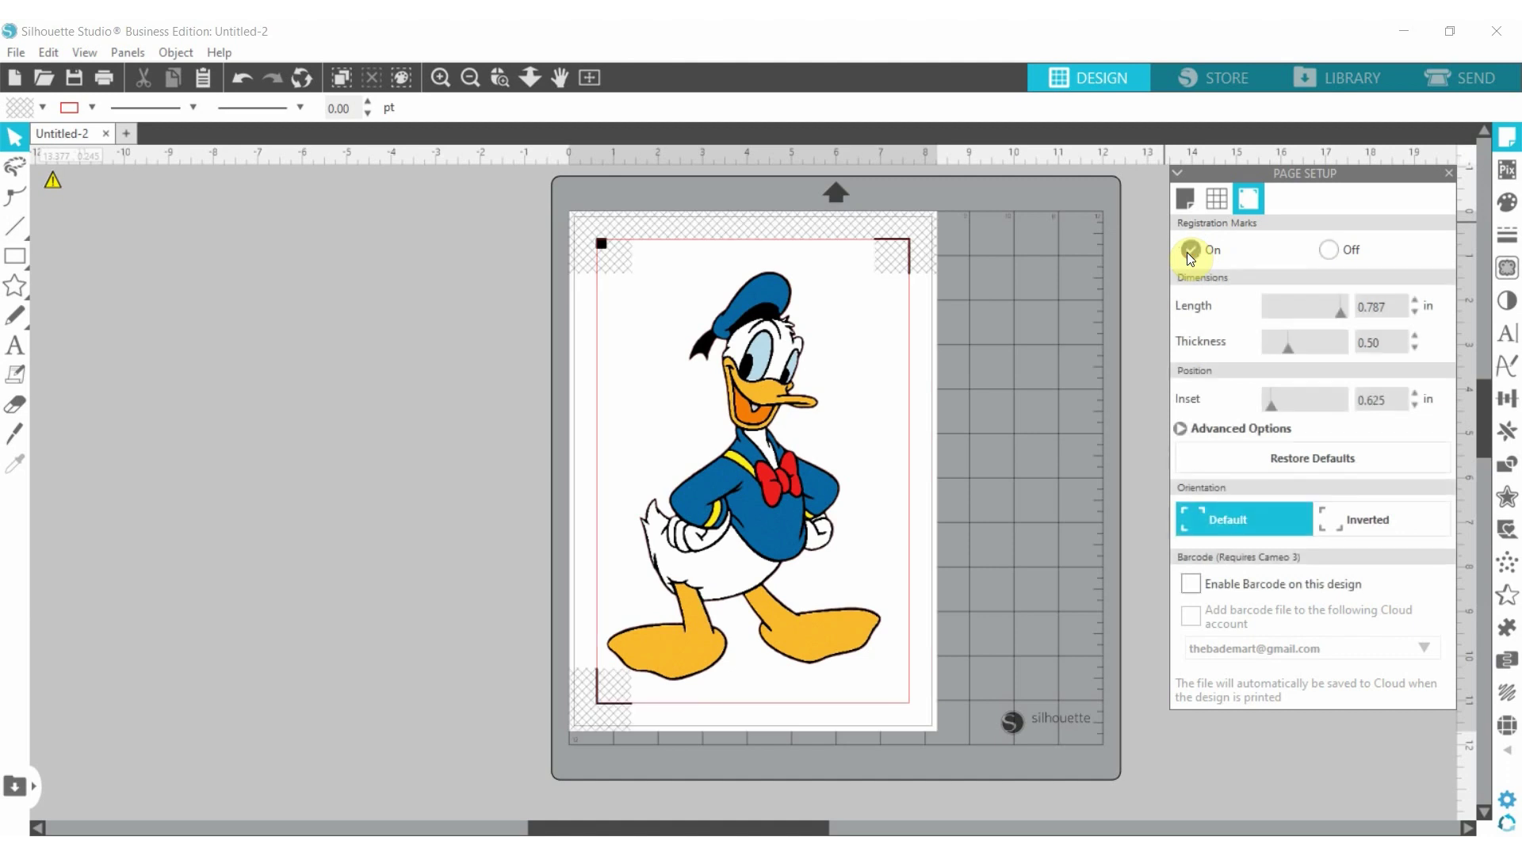